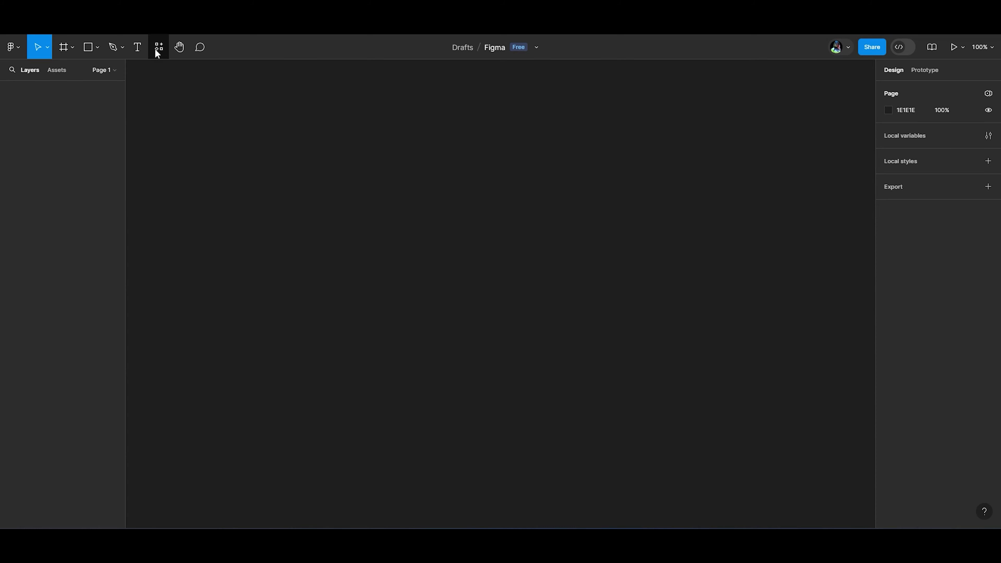
- Search the plugins for "codia" and run Codia AI Design: Screenshot to Editable Figma Design
left_click(158, 48)
left_click(209, 70)
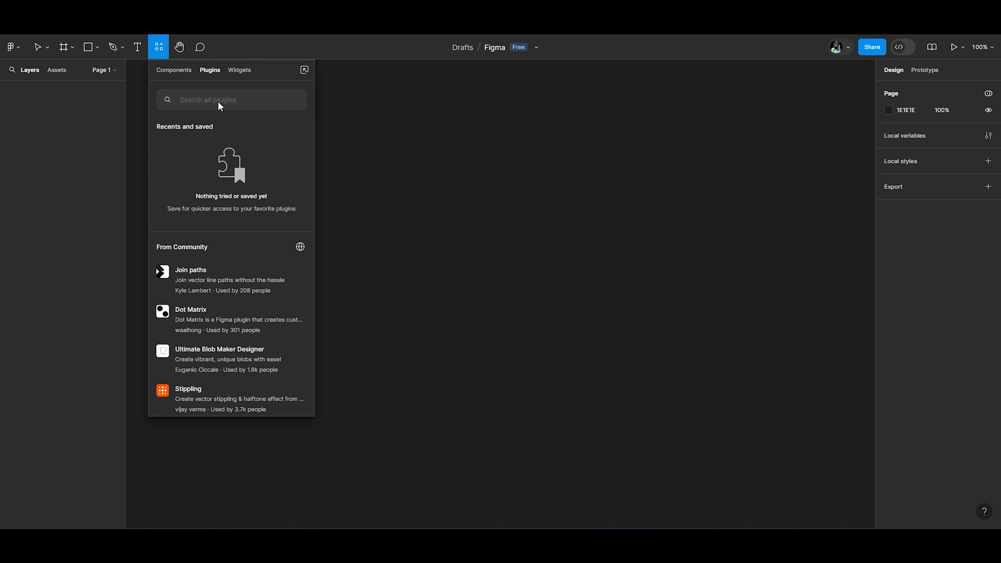
type("codia")
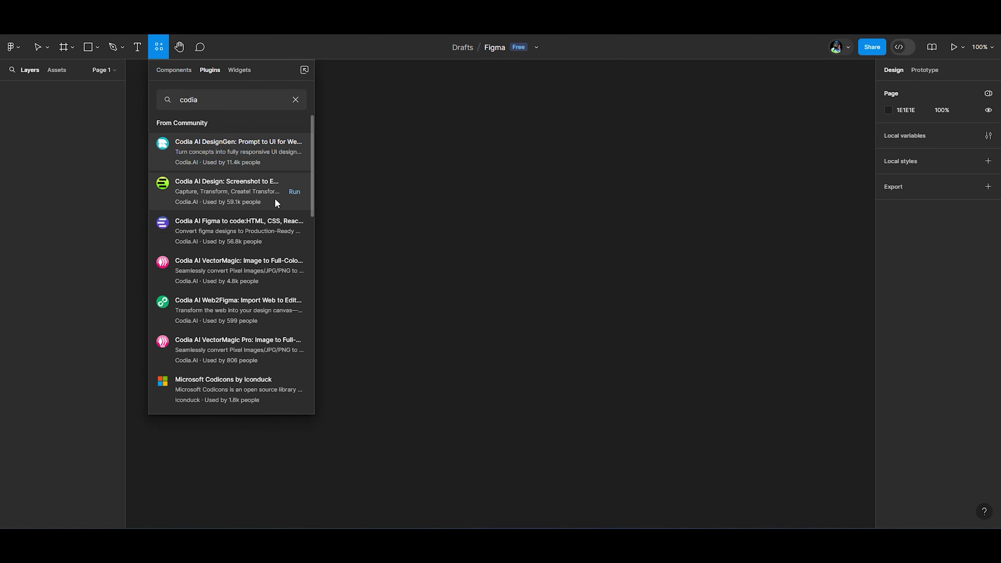
left_click(296, 193)
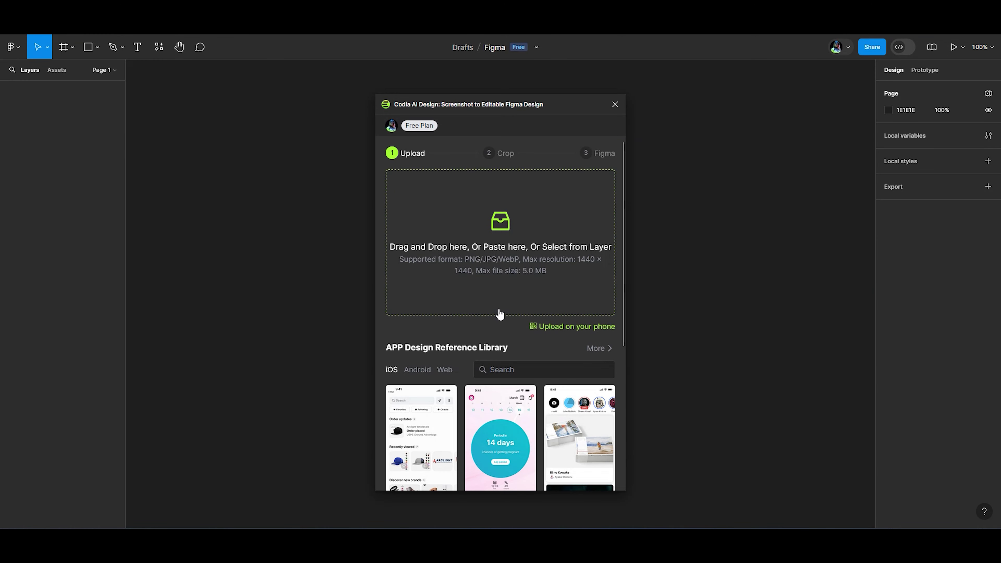
- Browse the iOS designs in the APP Design Reference Library and convert the first one, the shop screen, to Figma
scroll(499, 314, "down", 5)
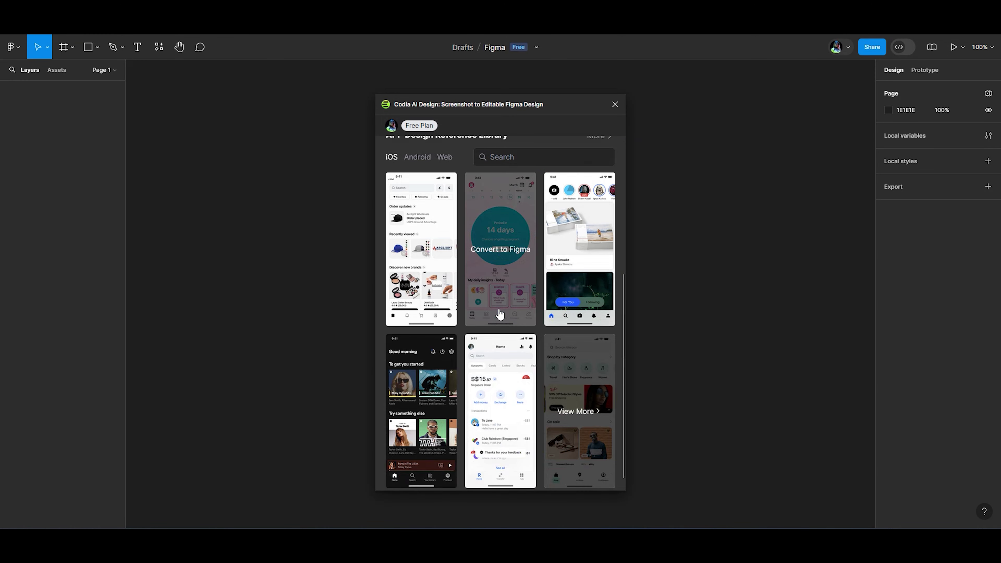
scroll(499, 314, "down", 1)
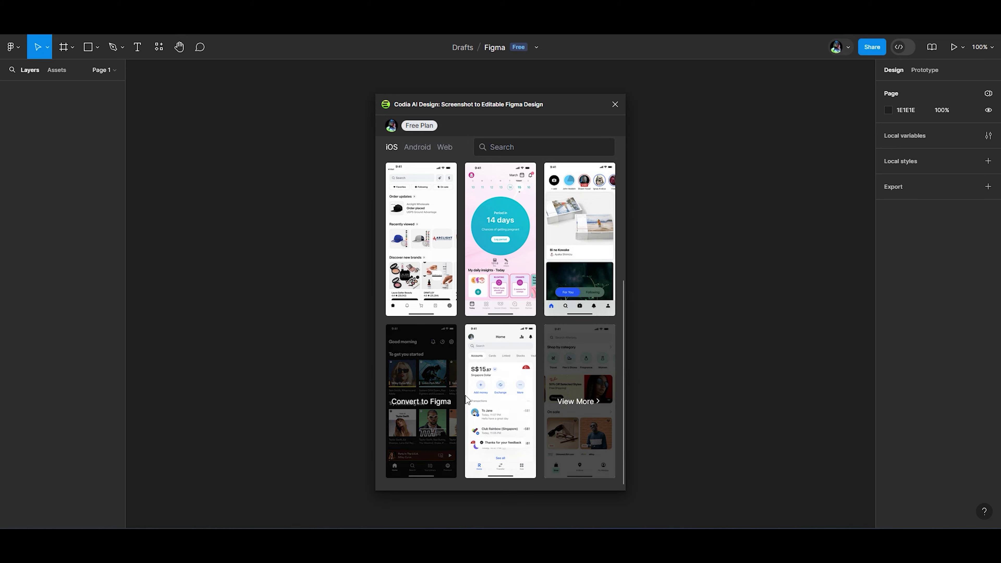
scroll(472, 399, "up", 2)
scroll(482, 400, "up", 3)
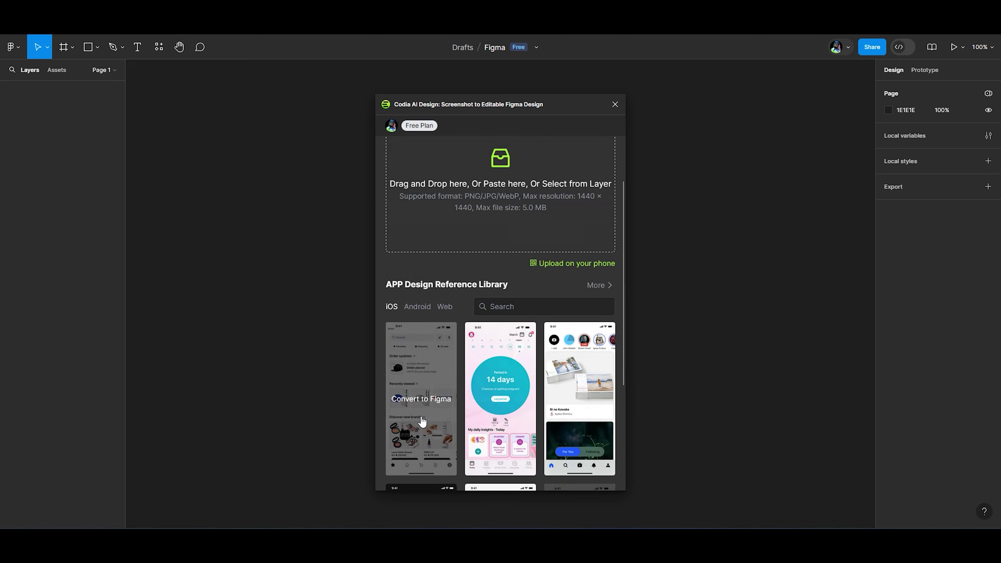
left_click(419, 406)
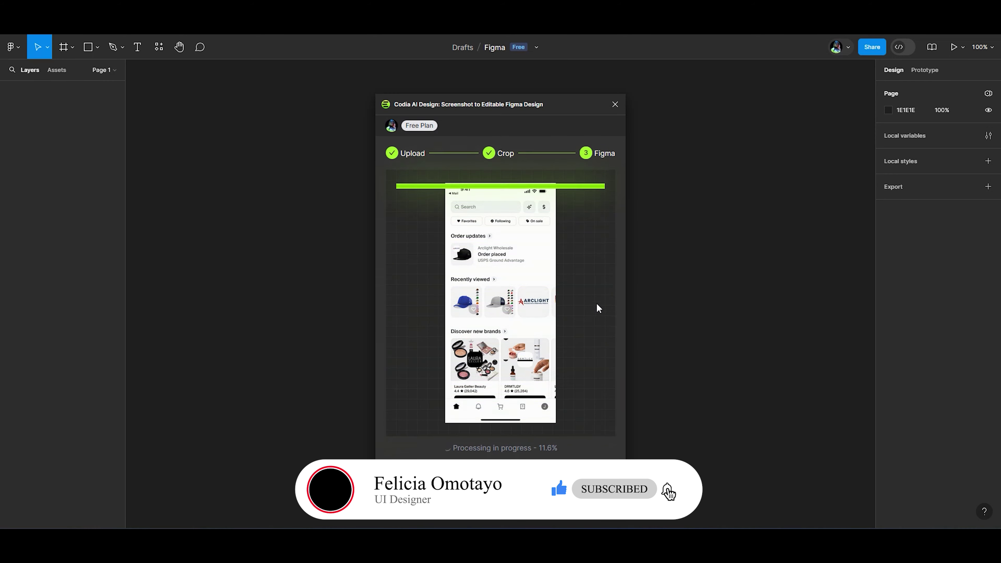
- Dismiss the suggestion to move the file to a team and shift the plugin window clear of the generated shop frames
left_click_drag(514, 114, 515, 102)
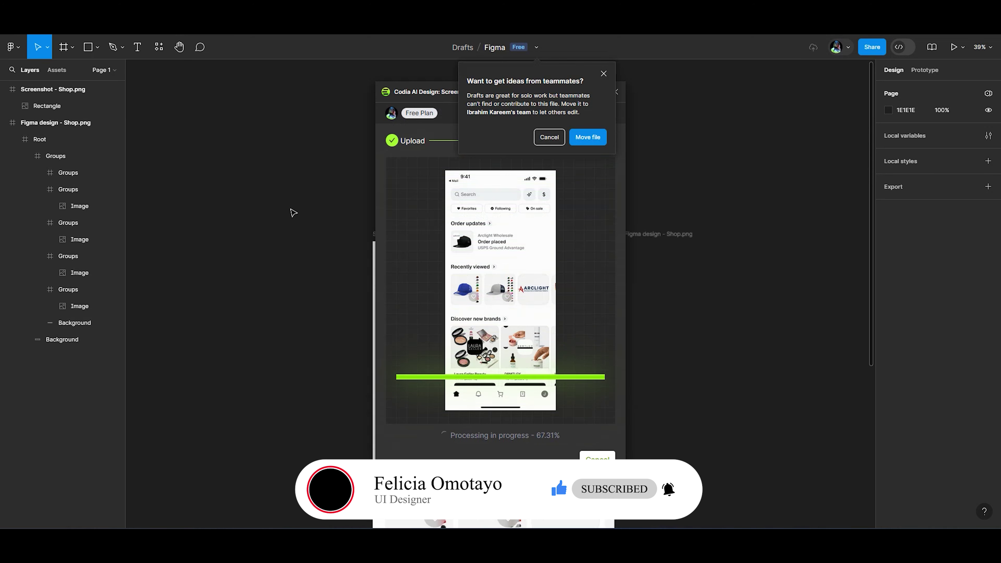
scroll(286, 187, "down", 2)
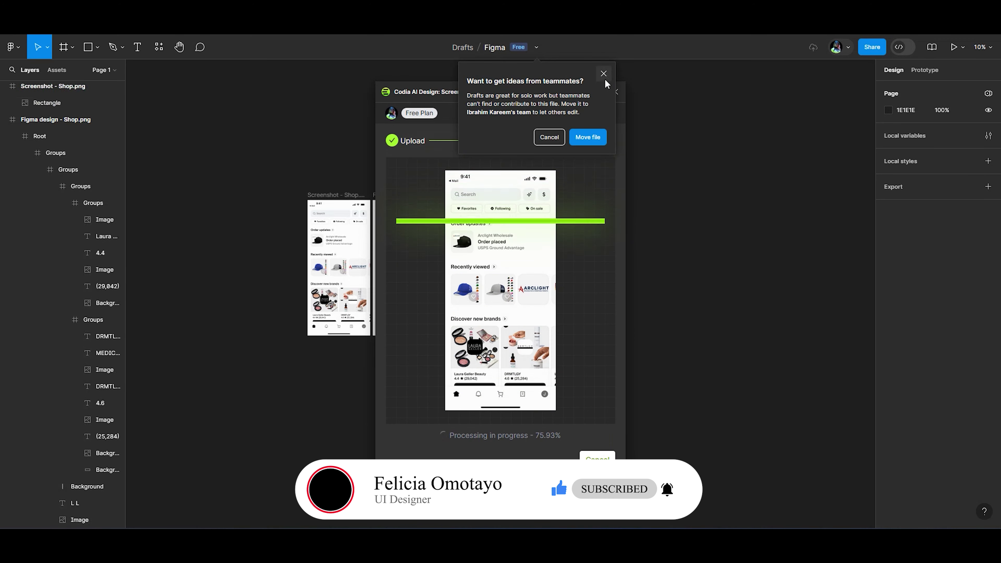
left_click(560, 141)
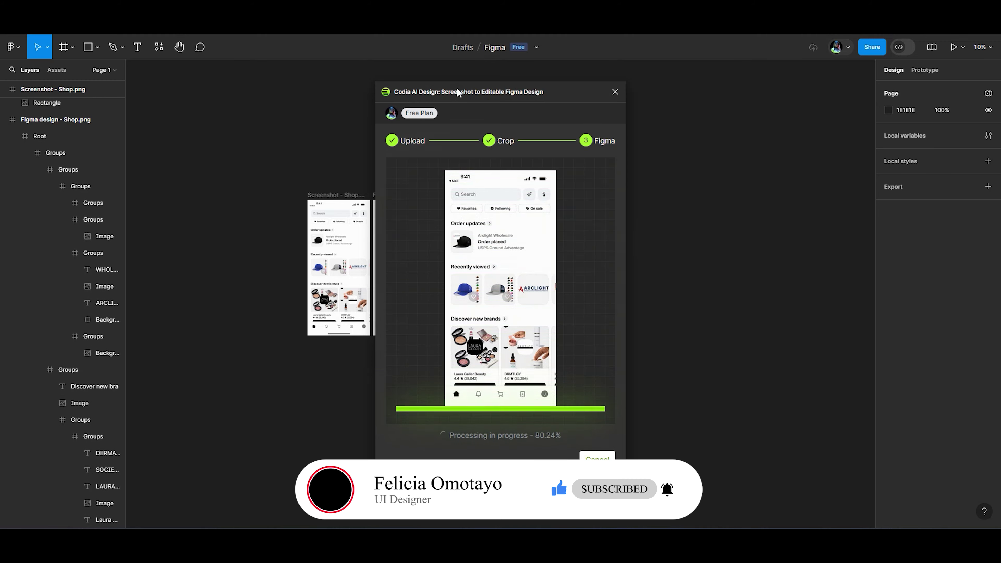
left_click_drag(461, 92, 626, 80)
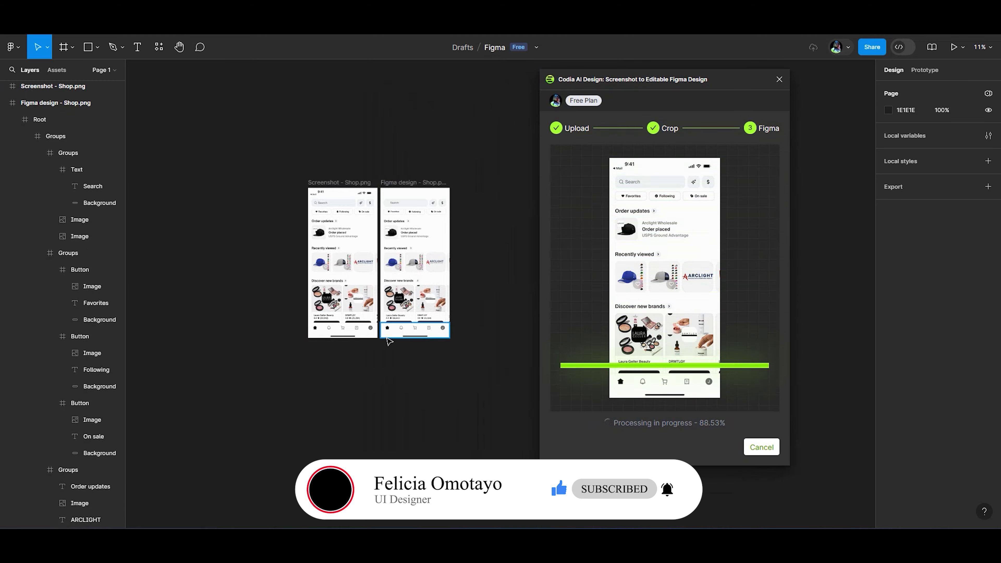
scroll(388, 339, "up", 5)
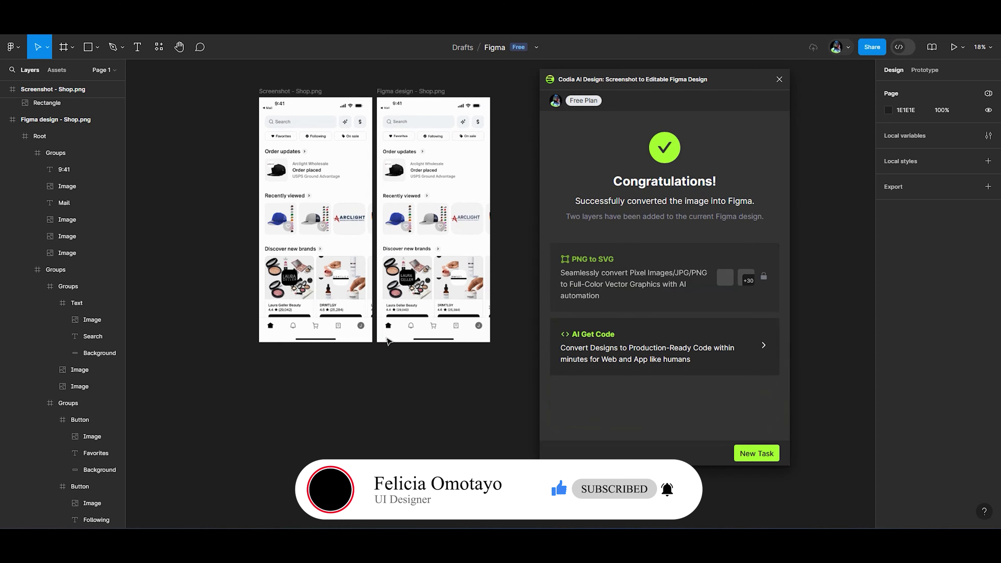
scroll(389, 341, "up", 2)
scroll(388, 341, "up", 1)
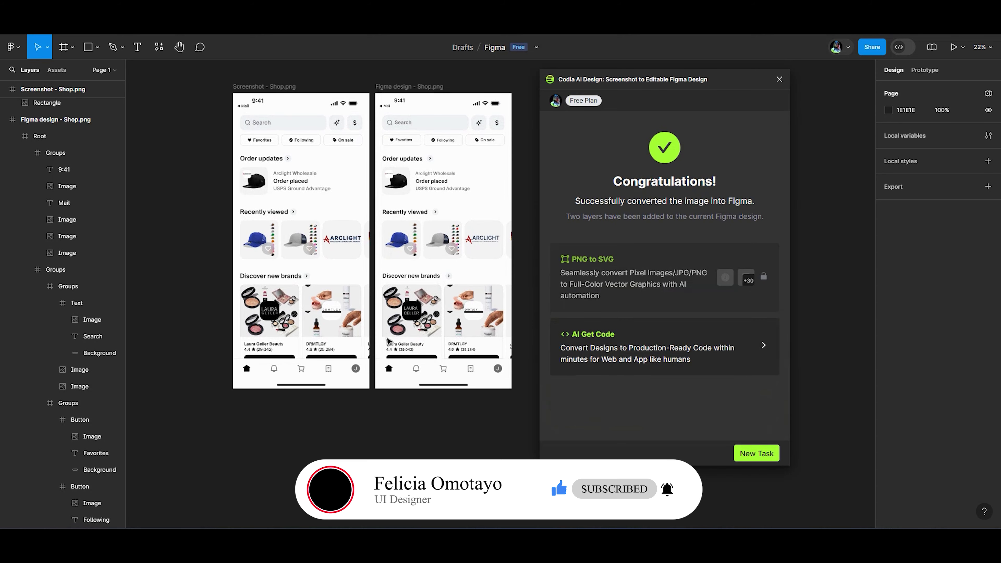
- Examine the Screenshot - Shop.png frame and the single image inside it, with the plugin window moved farther aside
left_click(293, 227)
left_click(274, 113)
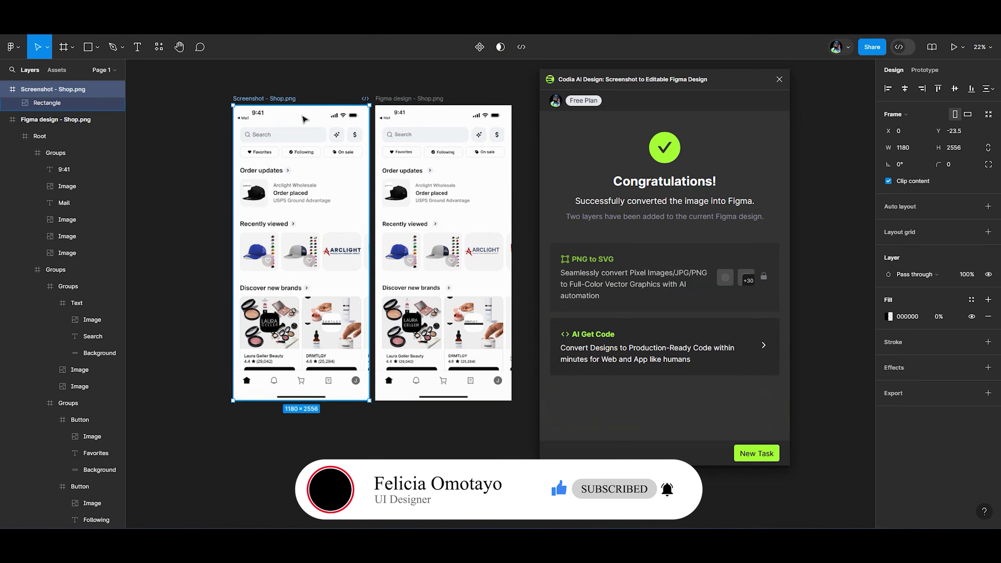
left_click_drag(653, 88, 757, 95)
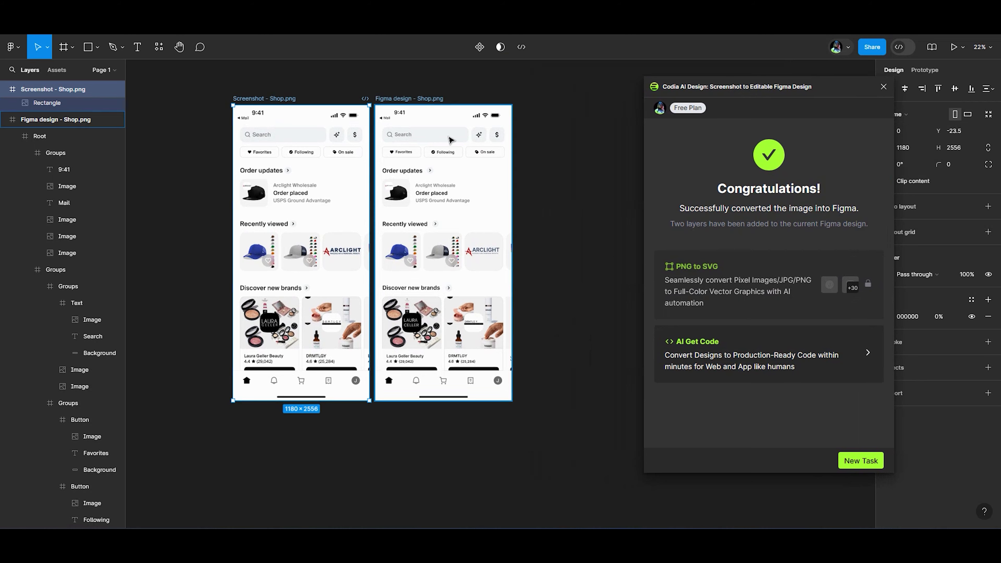
scroll(367, 149, "up", 1)
scroll(252, 150, "up", 2)
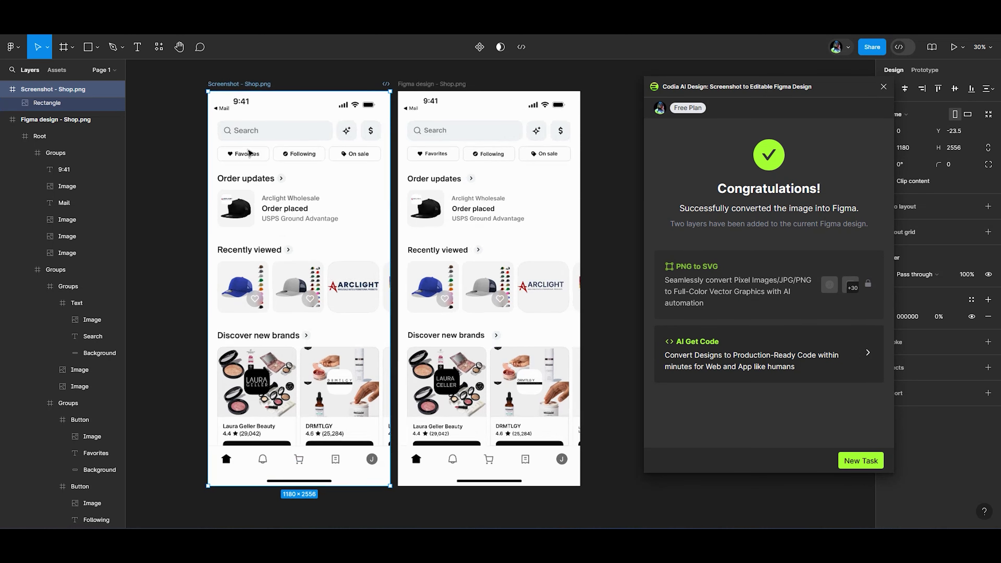
double_click(285, 224)
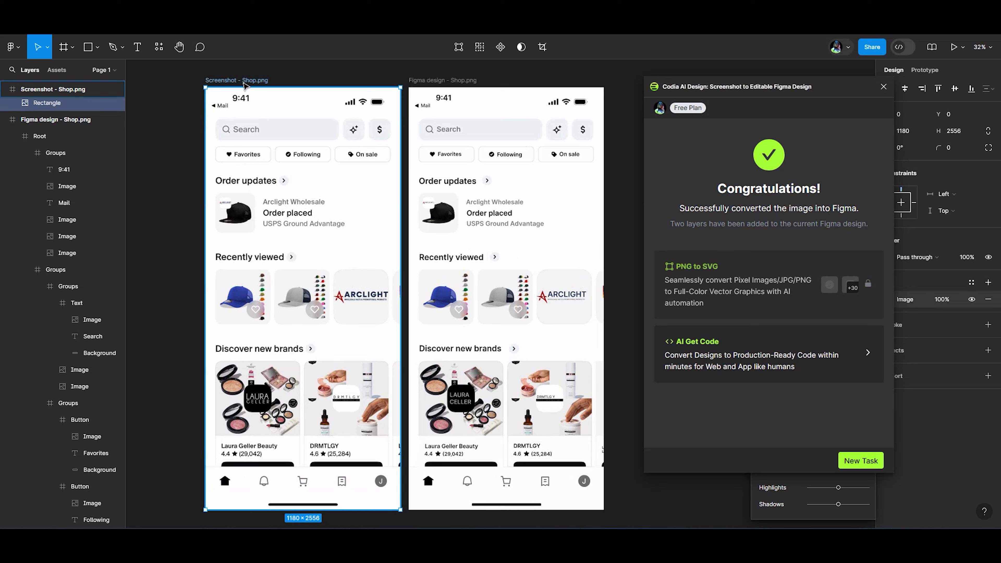
- Inspect the separate layers of the Figma design - Shop.png frame, including the search bar group, Arclight Wholesale text and product images
left_click(441, 80)
scroll(536, 169, "up", 1)
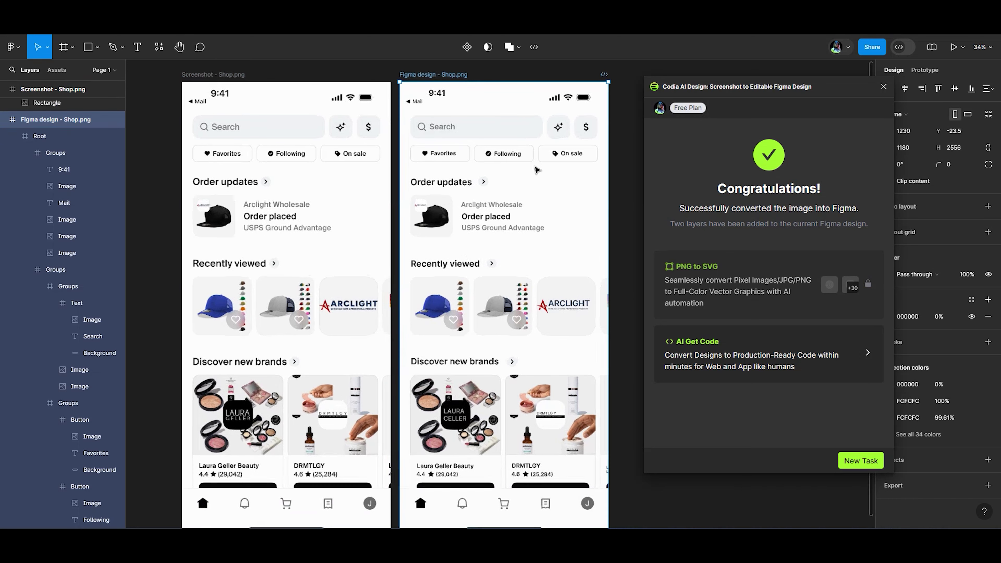
scroll(536, 169, "up", 1)
left_click(466, 134)
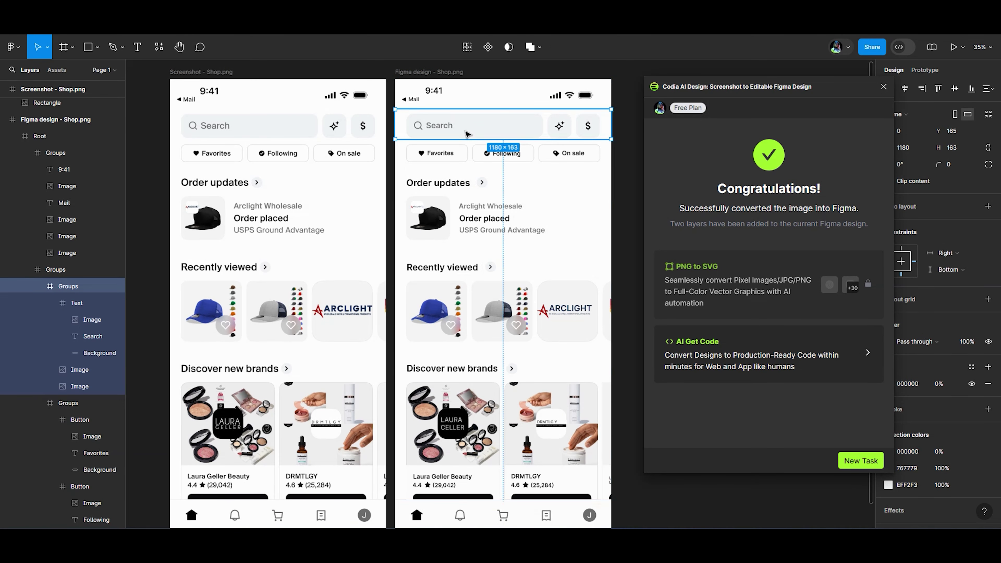
left_click(475, 213)
double_click(474, 213)
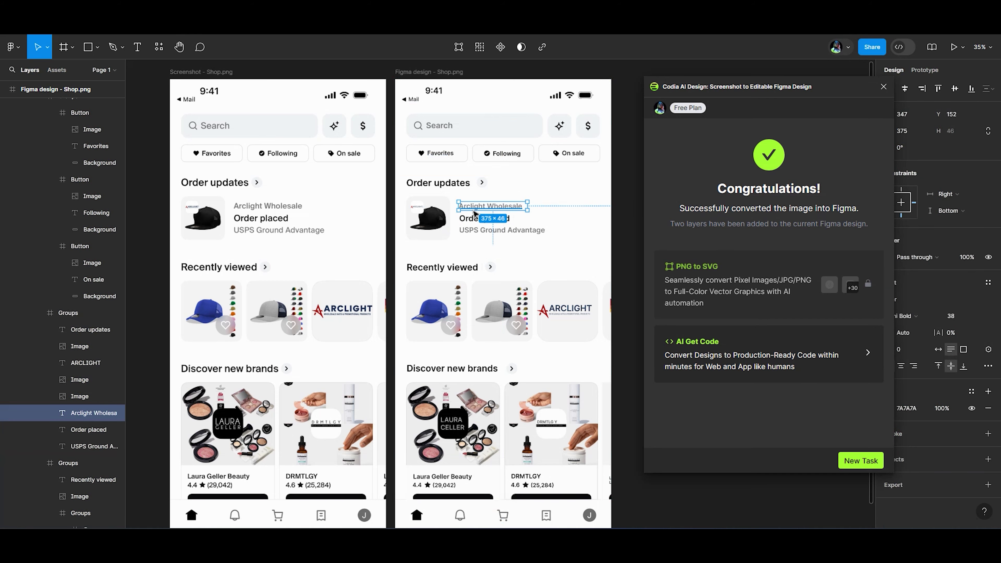
left_click_drag(736, 77, 93, 106)
left_click(436, 312)
scroll(453, 339, "up", 3)
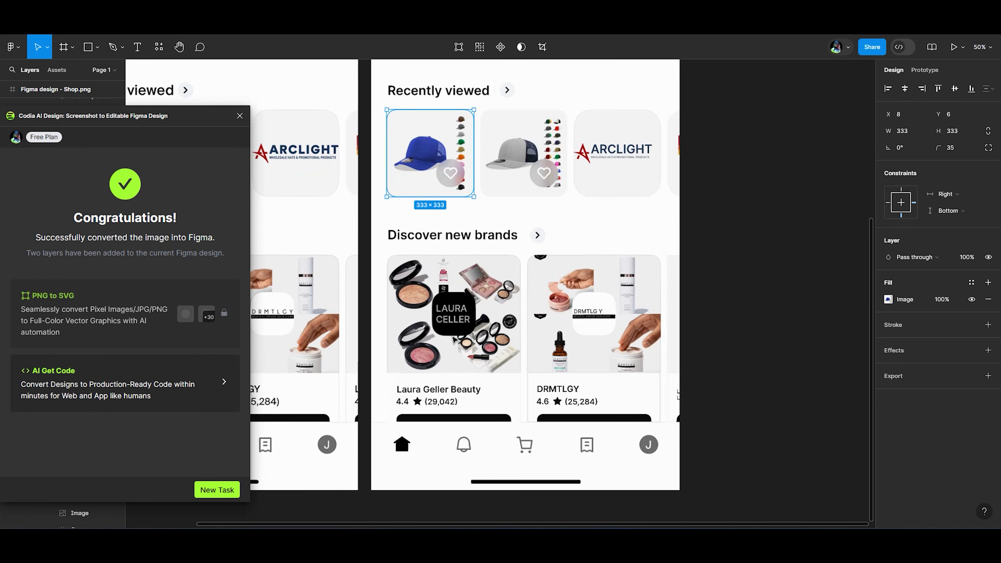
double_click(445, 392)
double_click(445, 393)
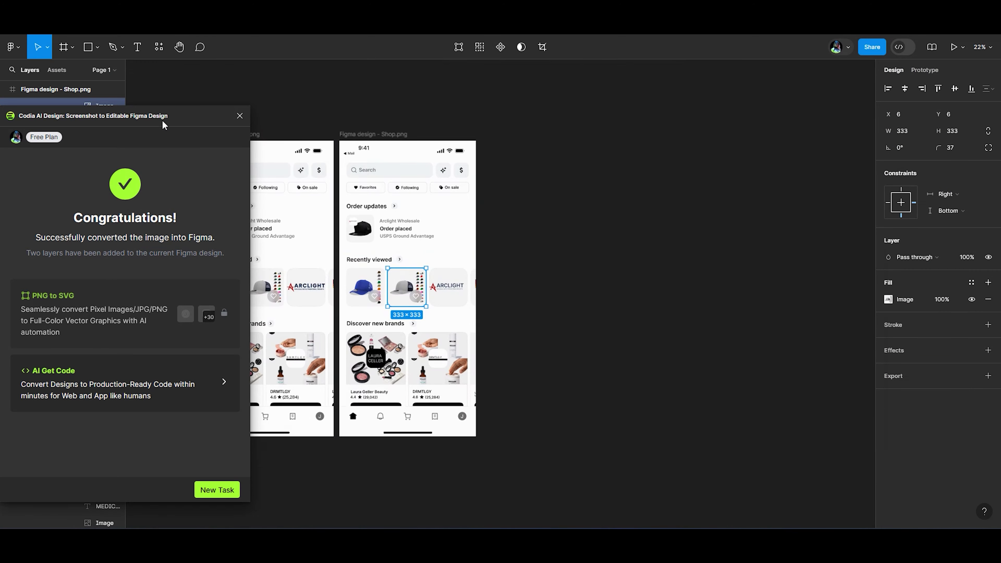
- Place the plugin window beside the two shop frames and start a new conversion task
left_click_drag(156, 115, 669, 99)
scroll(176, 205, "down", 5)
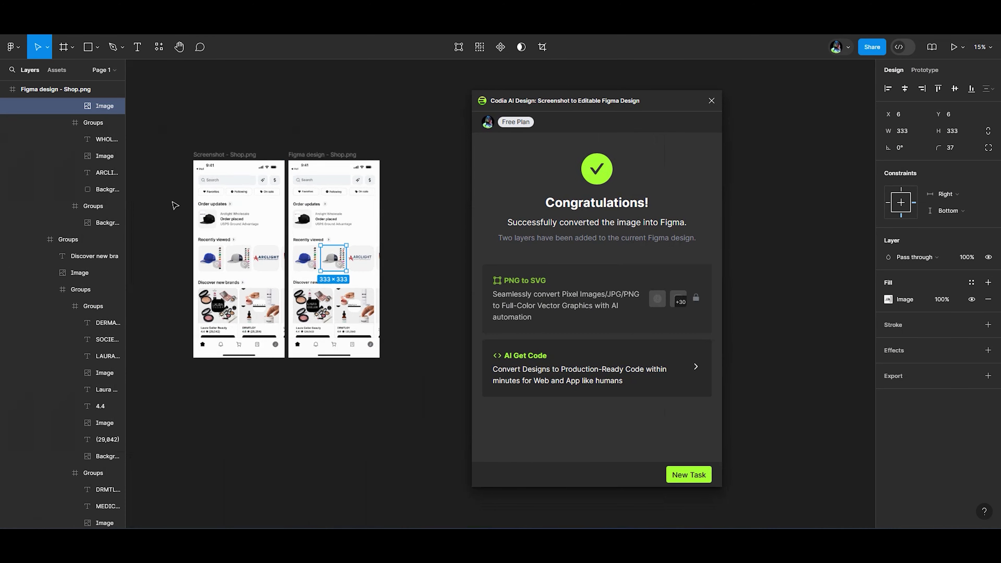
left_click_drag(578, 103, 513, 96)
scroll(666, 394, "up", 1)
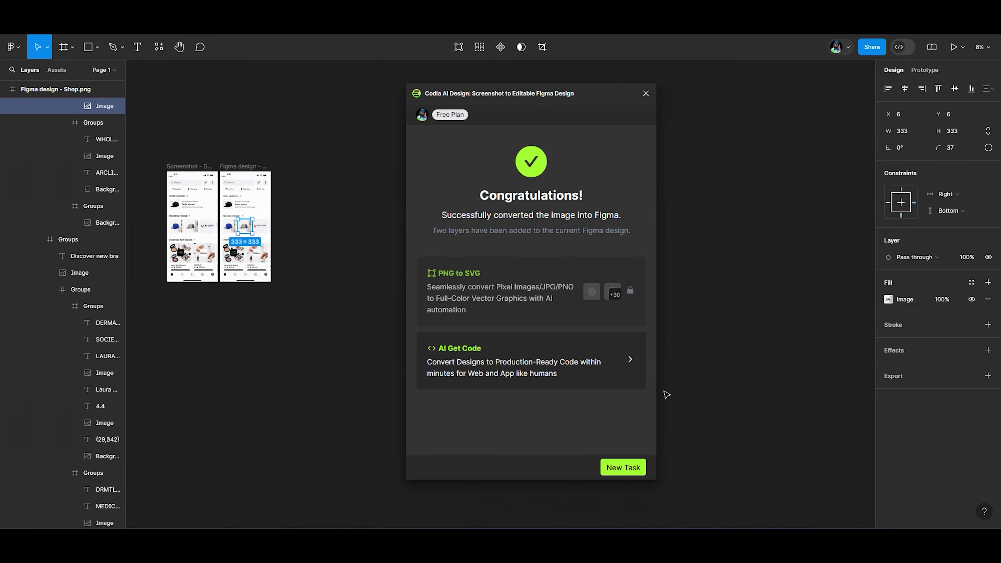
left_click(629, 467)
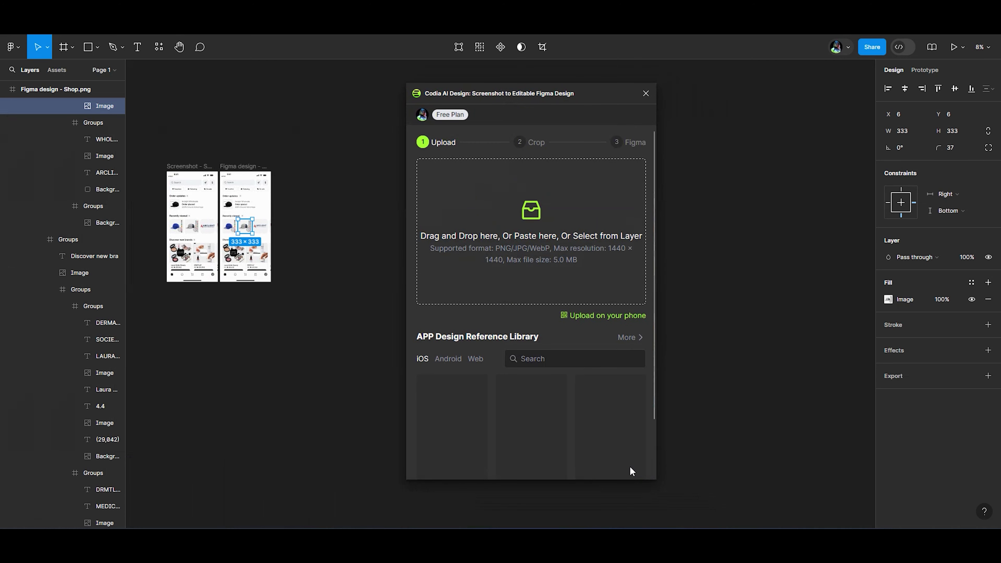
- Upload Blog page header.png from the Gallery and convert it to Figma with its bottom edge cropped slightly
left_click(533, 217)
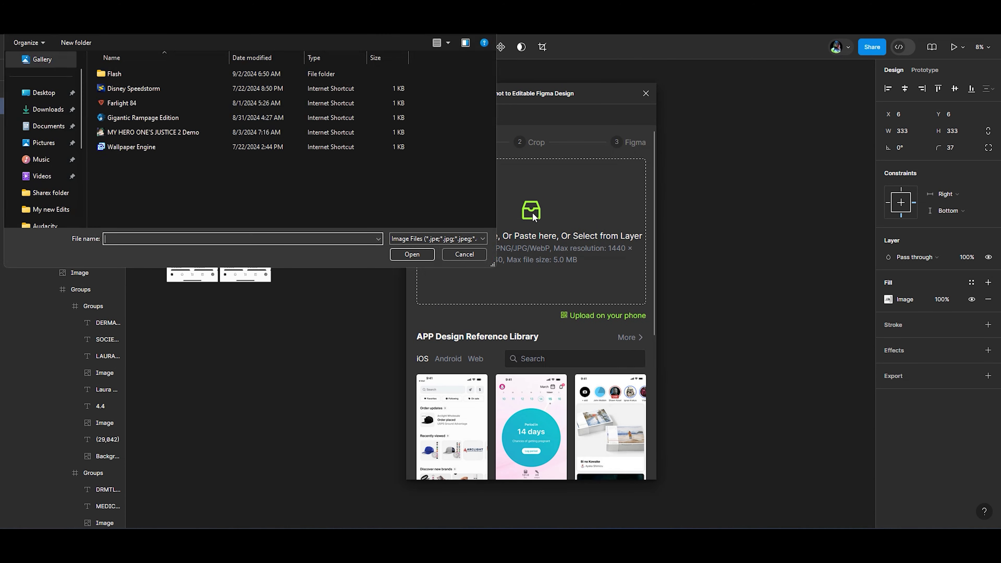
left_click(43, 59)
left_click(178, 85)
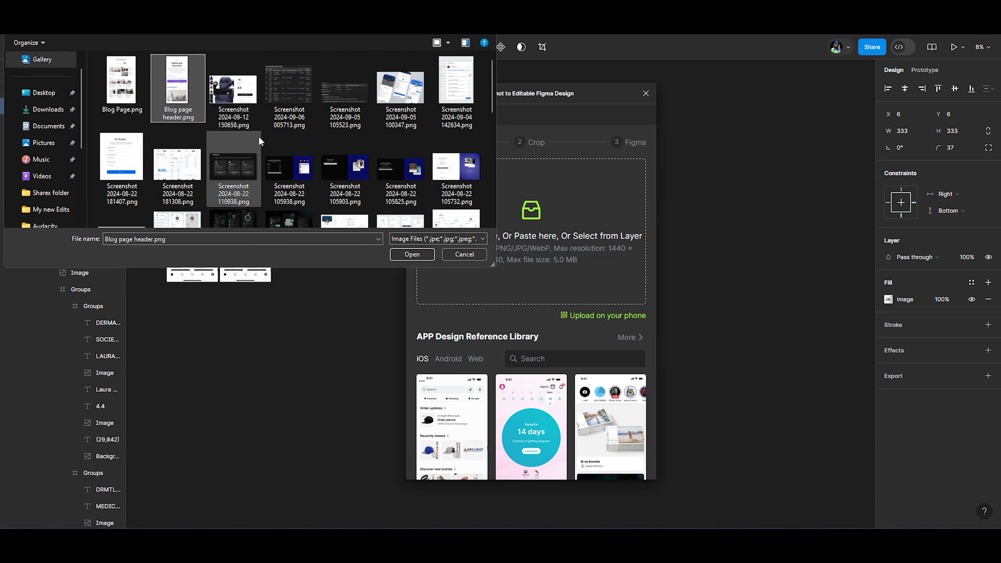
left_click(412, 254)
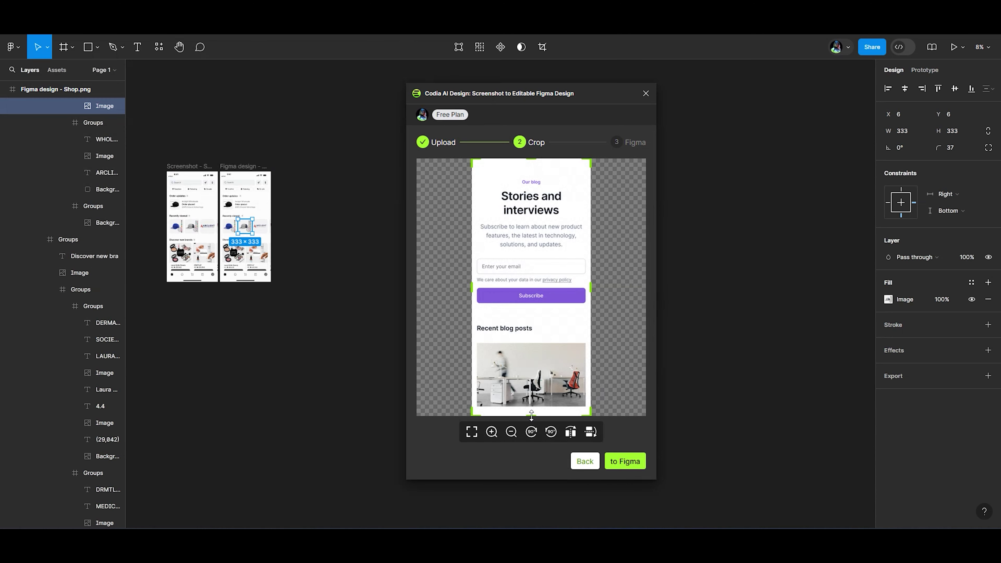
left_click_drag(531, 415, 529, 408)
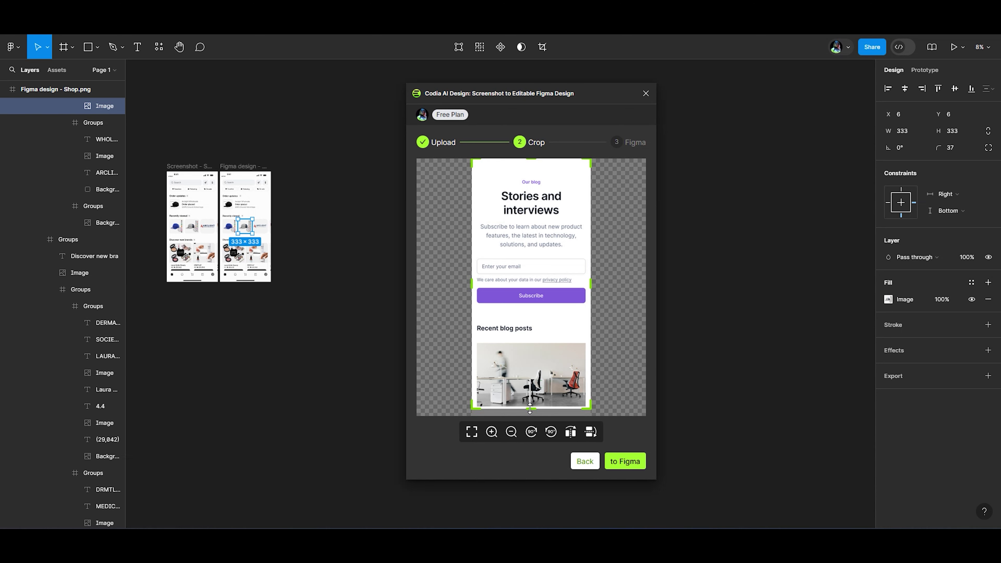
left_click(627, 462)
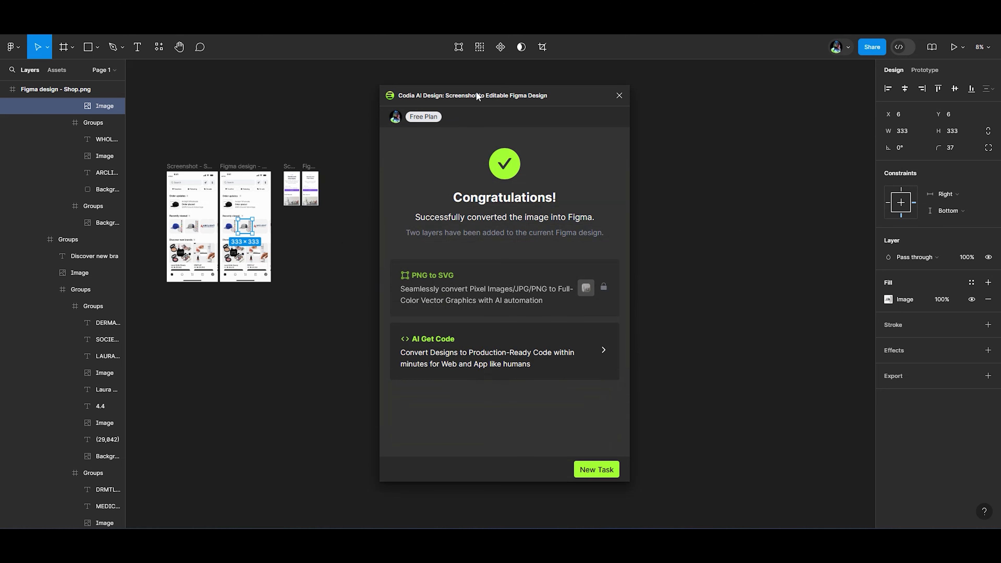
- Move the plugin window aside and move both Blog page header frames together farther away from the shop frames
left_click_drag(477, 94, 838, 84)
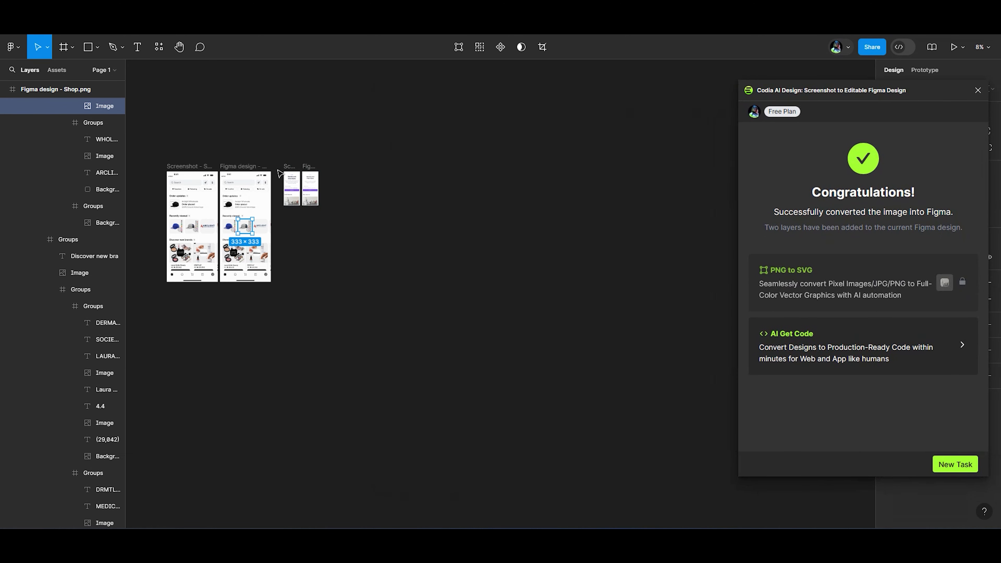
left_click(290, 167)
left_click(307, 167, "shift")
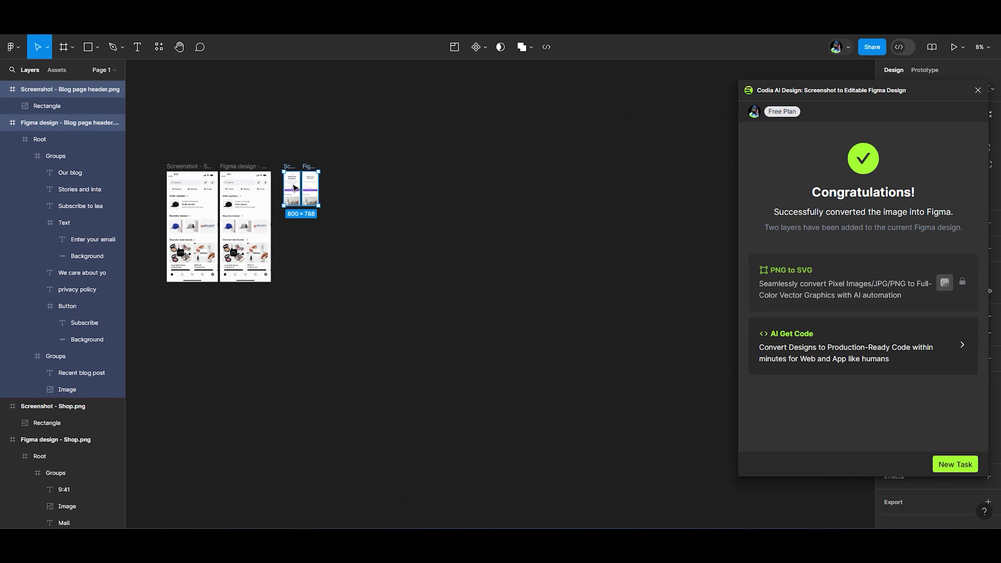
left_click_drag(294, 188, 465, 190)
- Compare the Screenshot - Blog page header.png frame with its converted Figma design frame by examining each up close
scroll(479, 190, "up", 5)
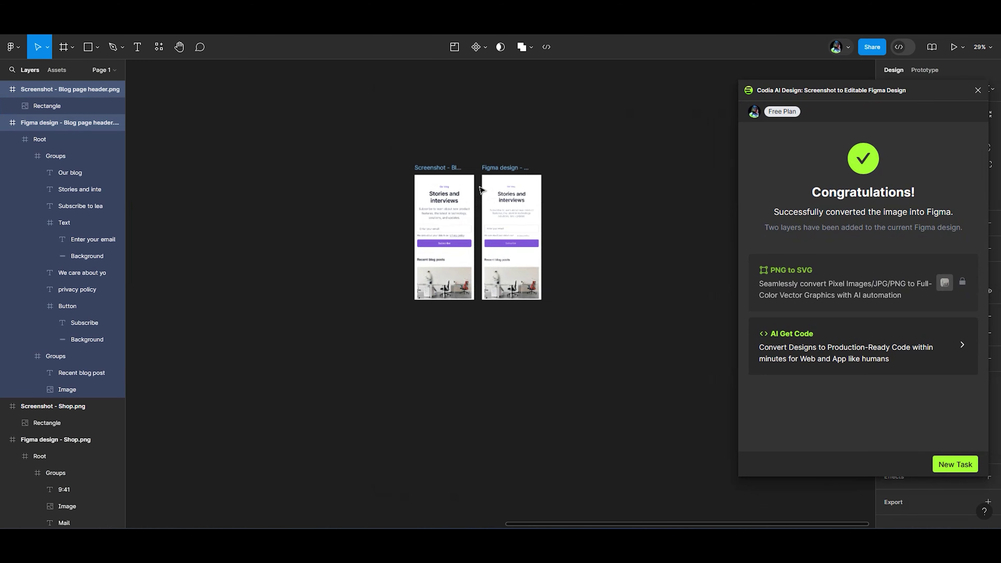
scroll(478, 193, "up", 5)
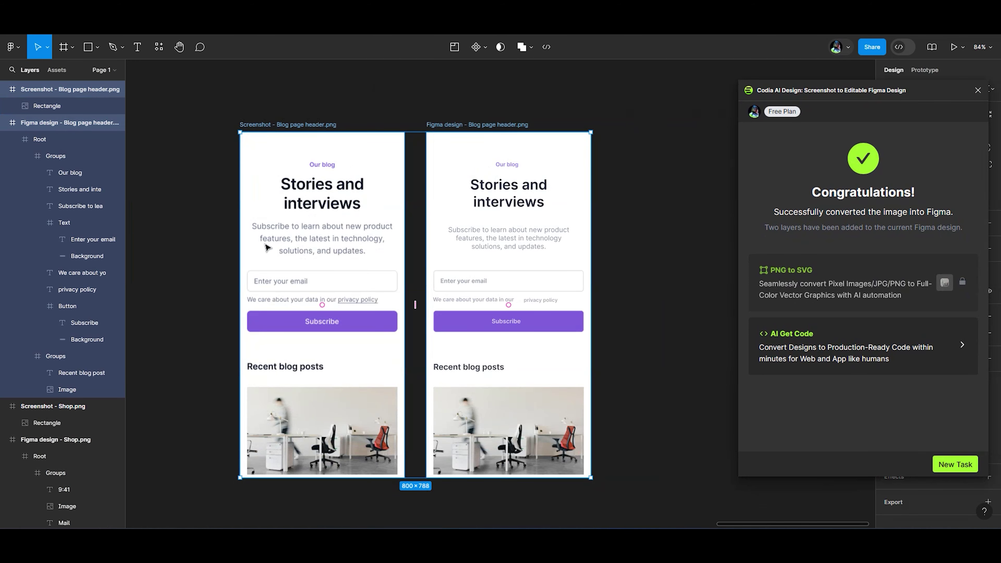
scroll(262, 317, "down", 2)
left_click(286, 118)
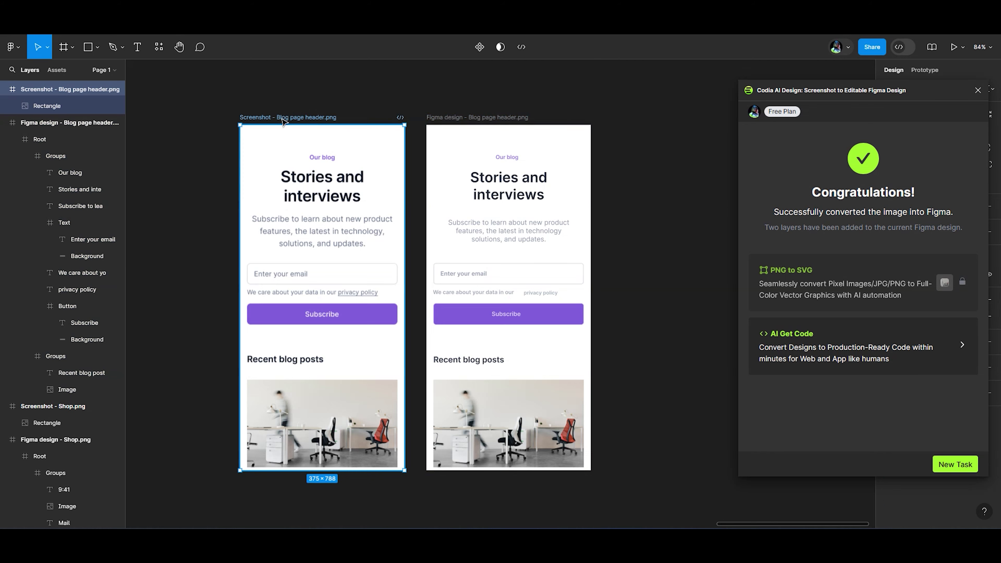
left_click(476, 117)
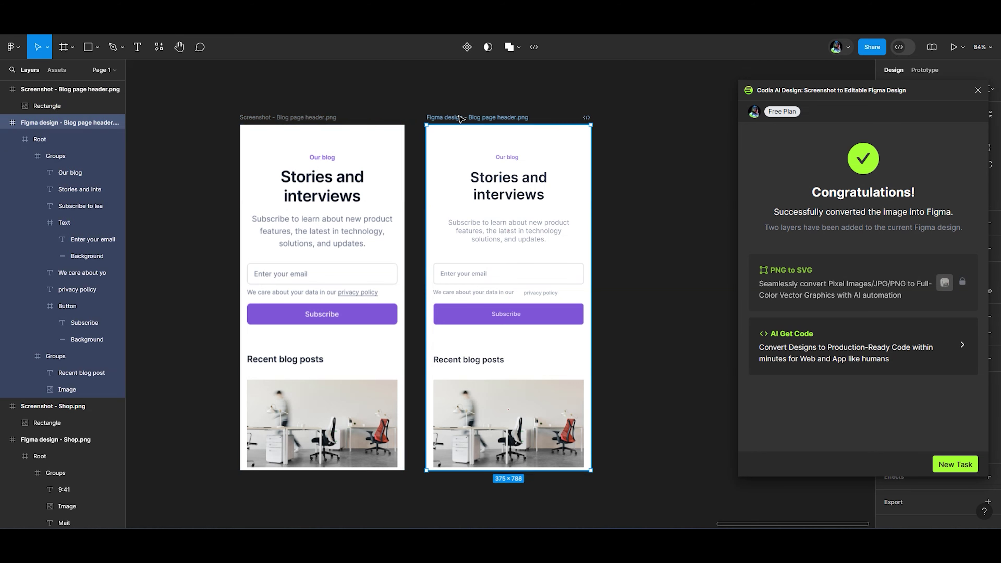
- Move the plugin window off the design properties and inspect the converted heading, description text and Subscribe button background
left_click(504, 185, "ctrl")
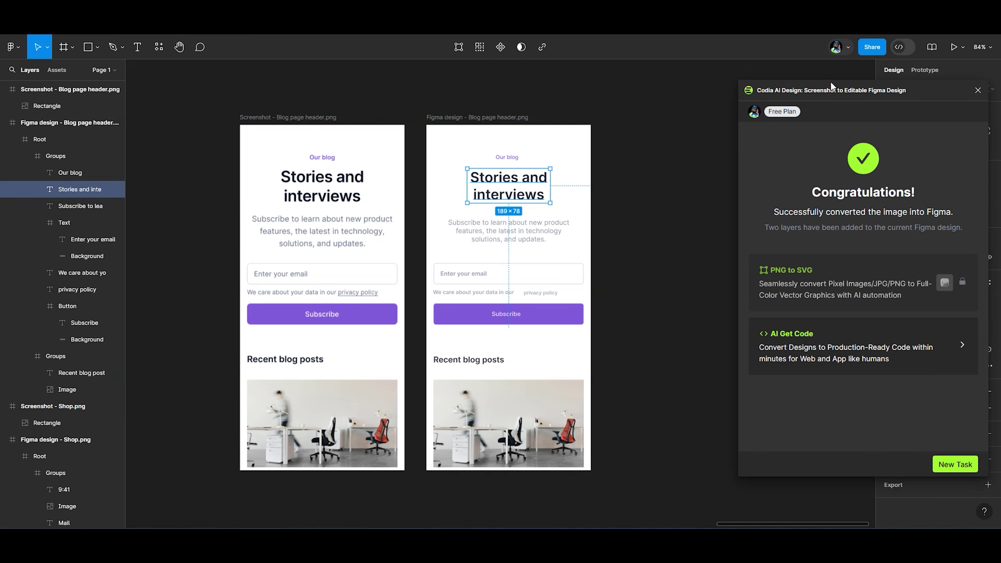
left_click_drag(830, 82, 71, 103)
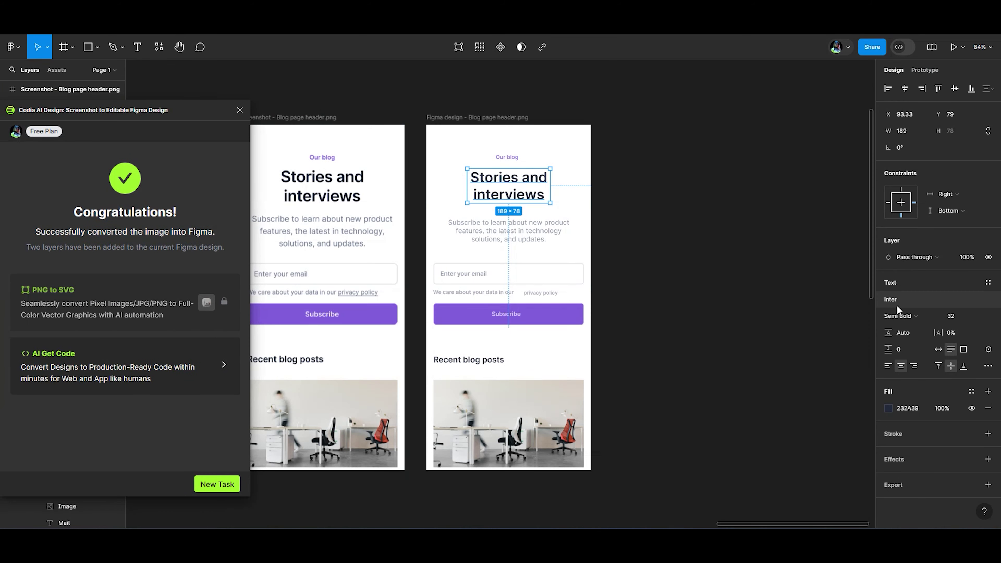
left_click(489, 232)
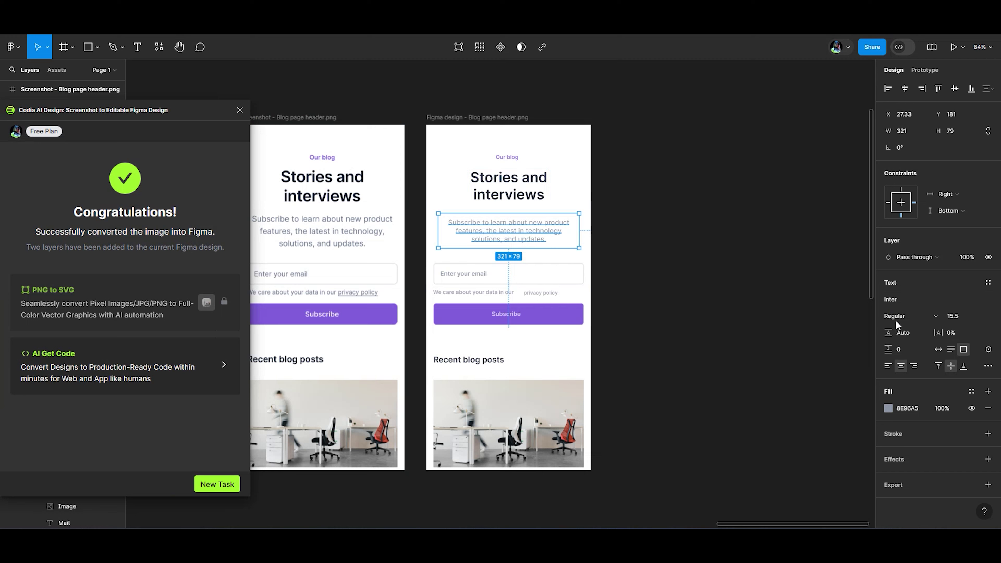
left_click(520, 317)
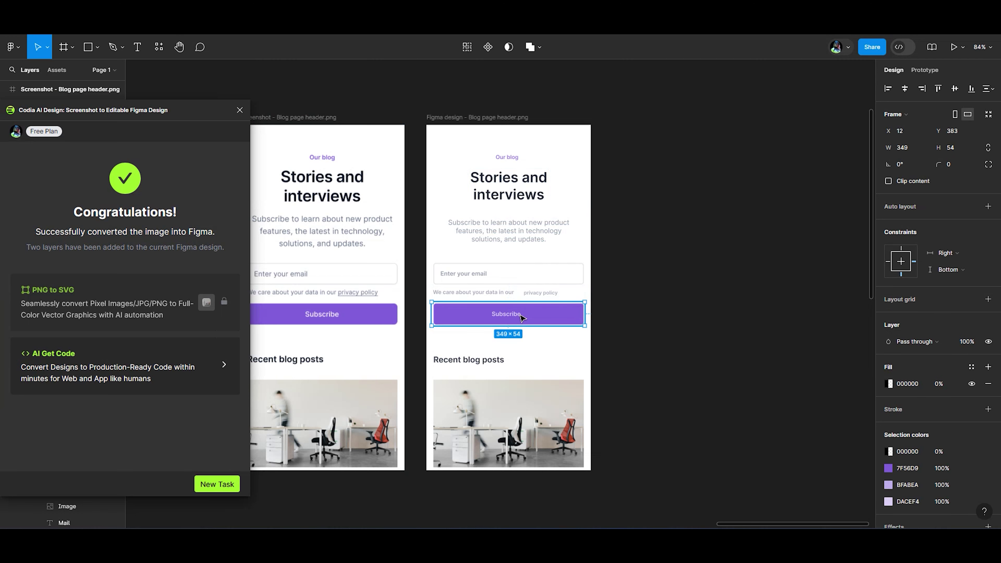
double_click(544, 321)
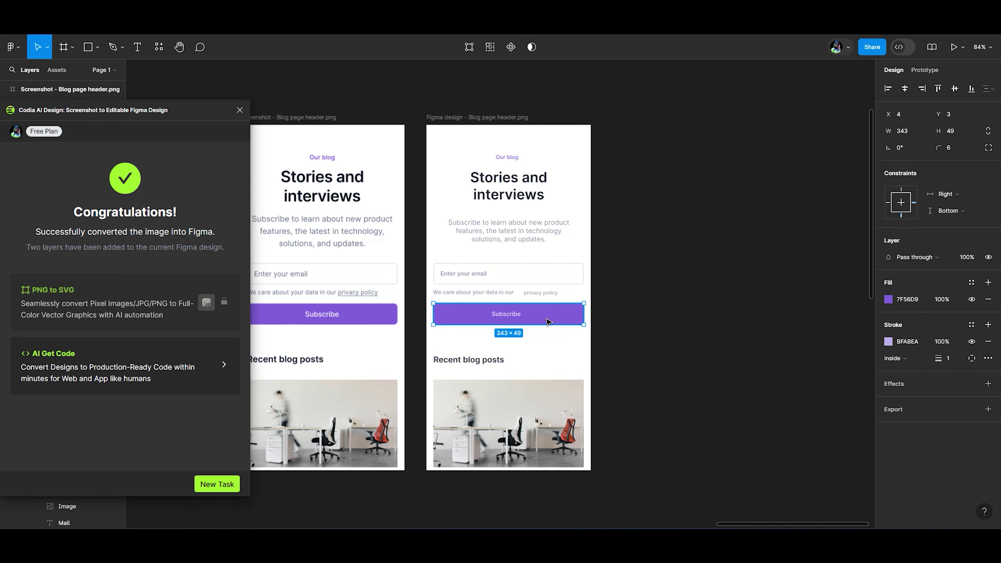
- Inspect the properties of the converted Recent blog posts heading, the office image and the data privacy text
left_click(449, 363)
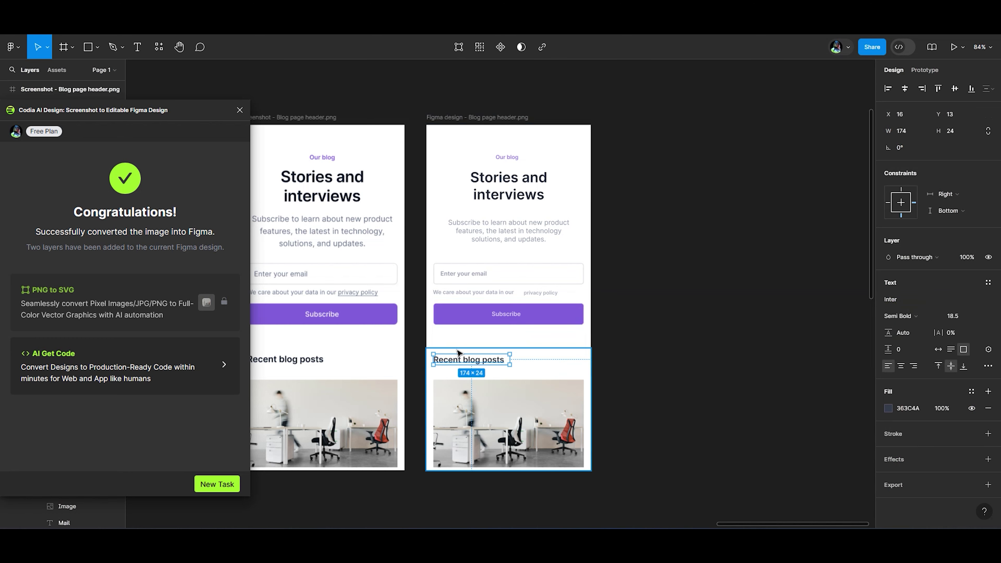
scroll(449, 363, "down", 3)
left_click(471, 337)
scroll(471, 337, "up", 1)
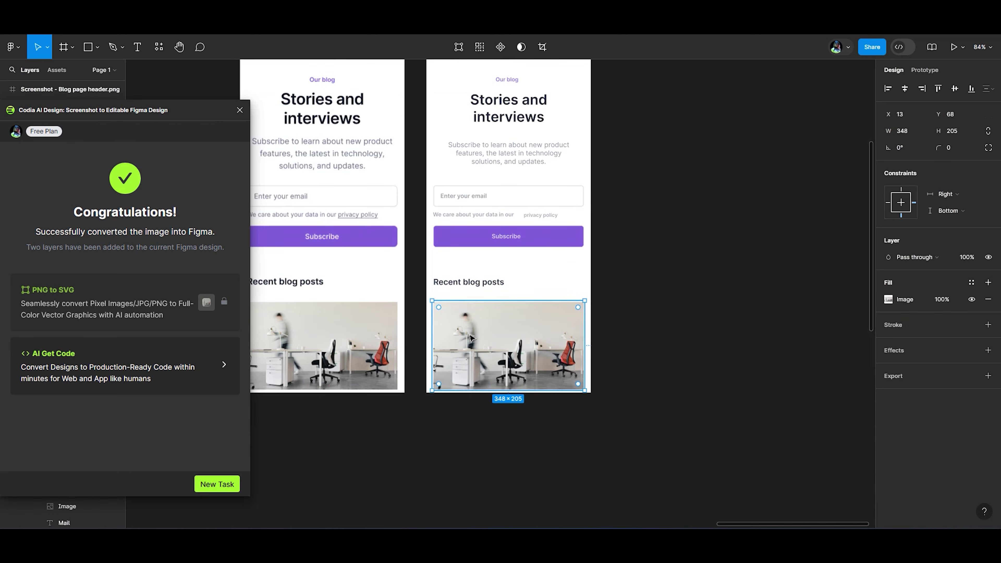
left_click(477, 240)
left_click(477, 237)
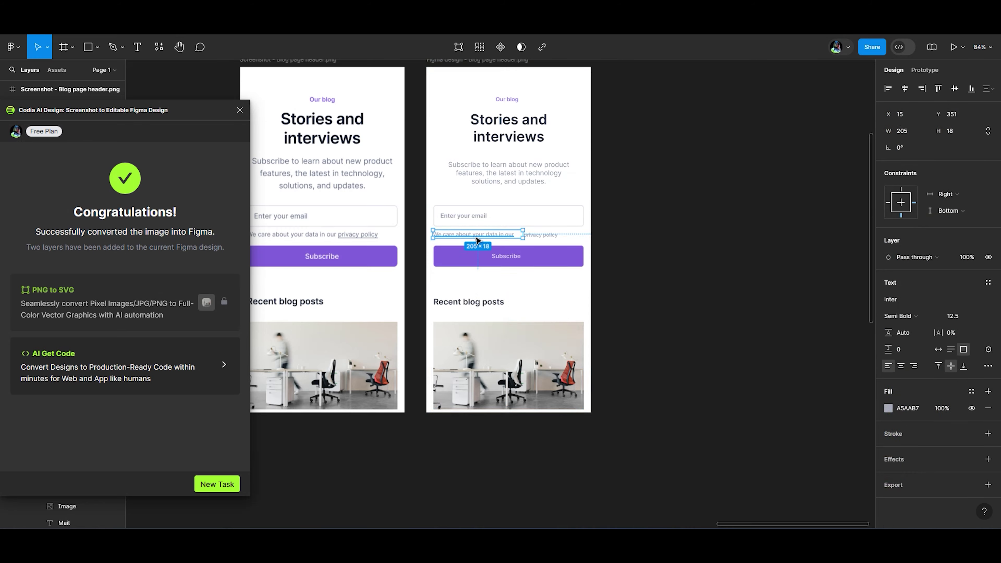
scroll(476, 239, "up", 3)
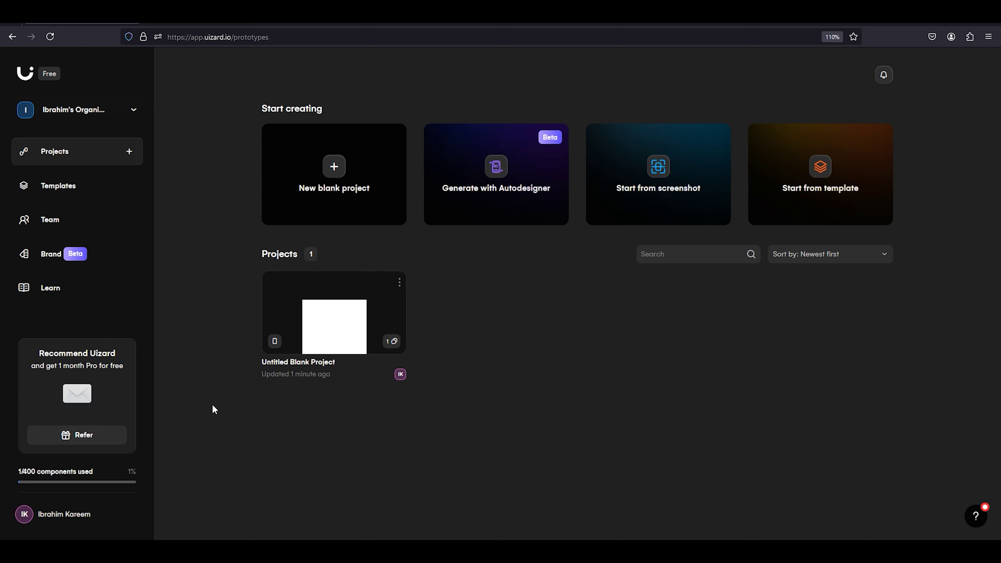
- Switch to Uizard, open the Untitled Blank Project and dismiss the welcome guide
left_click(330, 324)
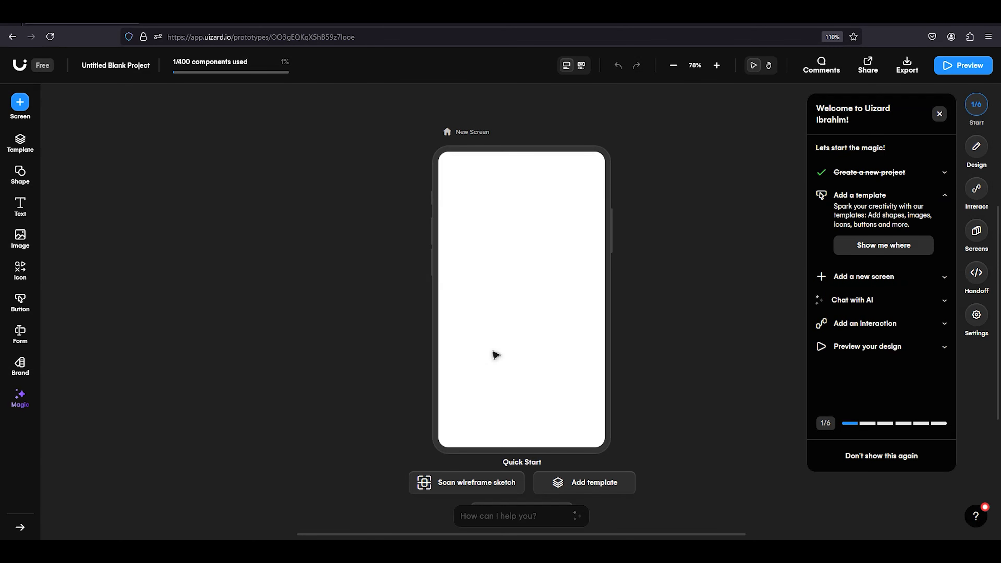
left_click(940, 114)
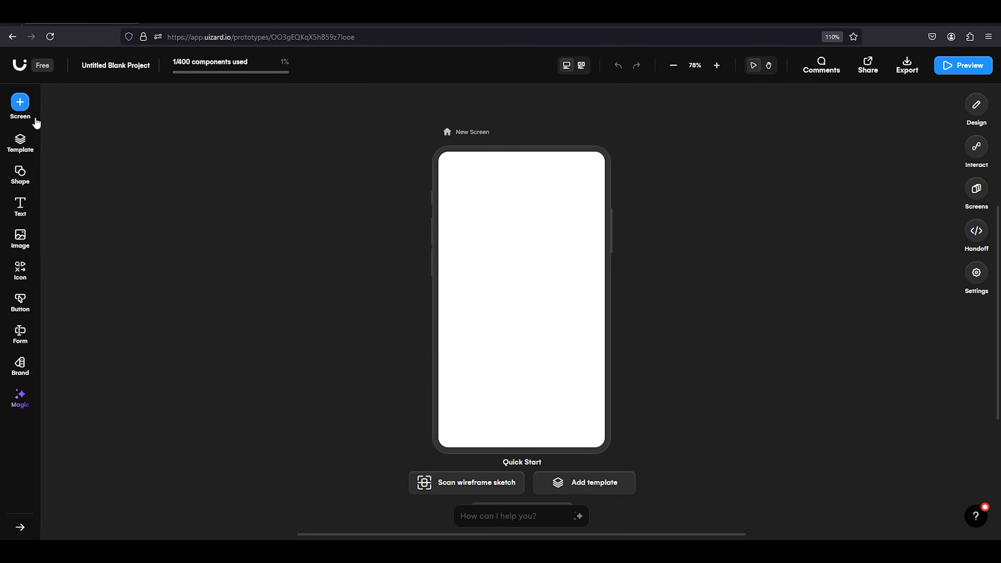
- Generate a new Desktop screen from a screenshot, uploading Blog Page.png from the Gallery
left_click(19, 103)
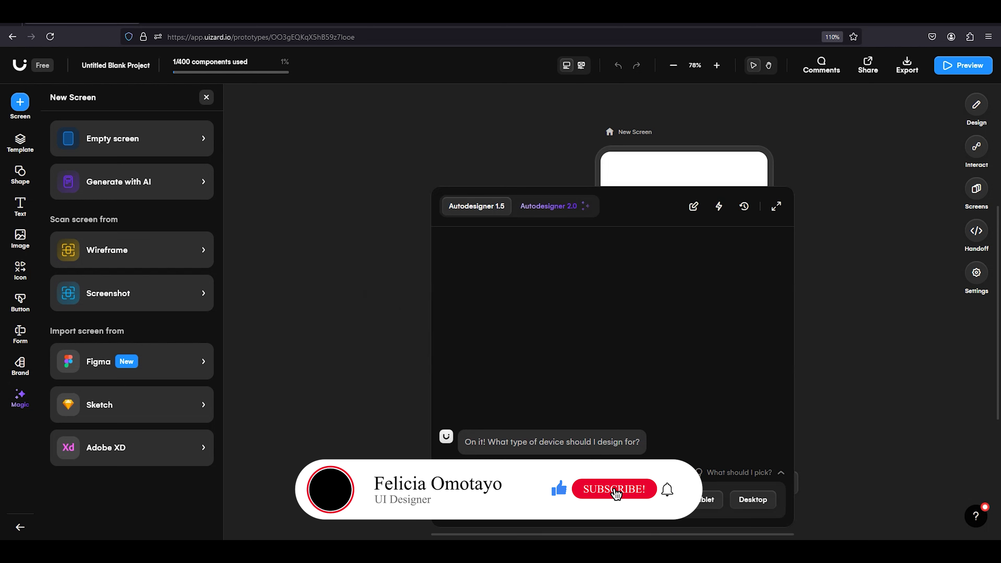
left_click(753, 500)
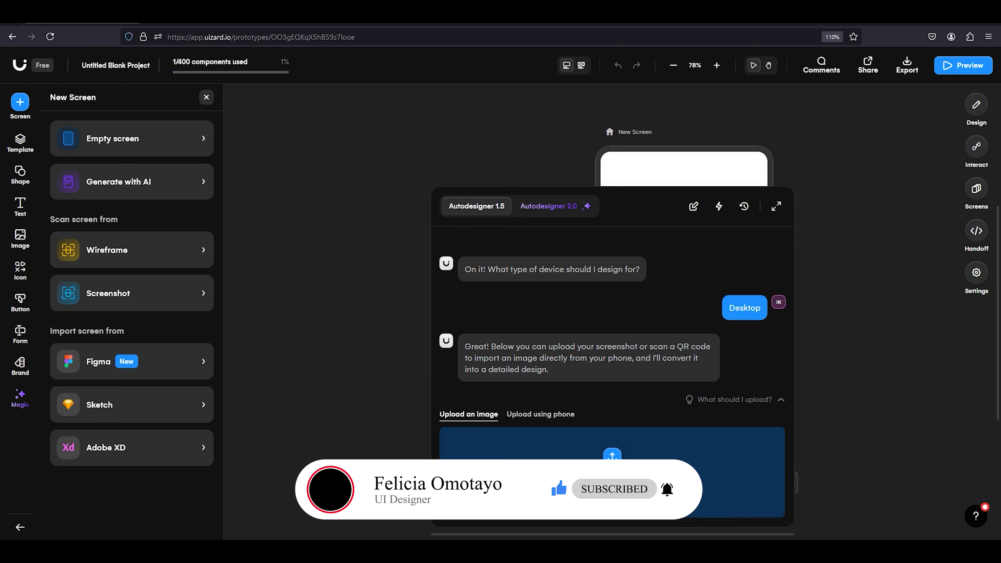
left_click(612, 453)
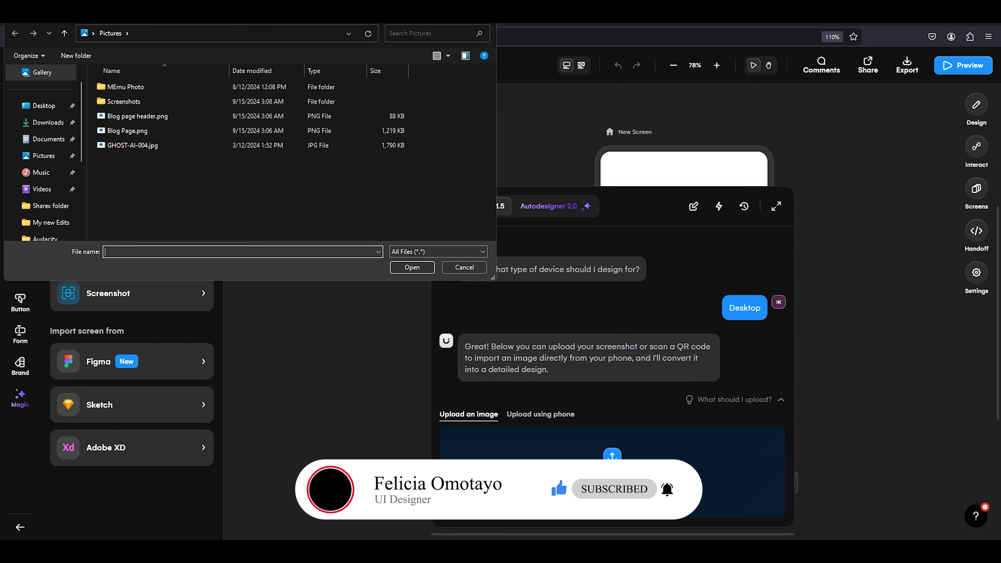
left_click(54, 74)
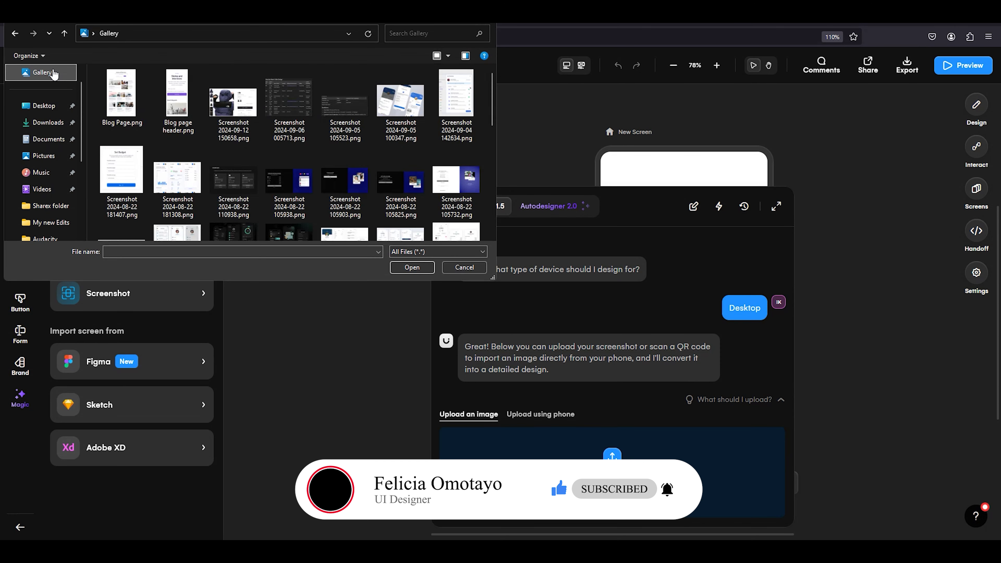
left_click(122, 94)
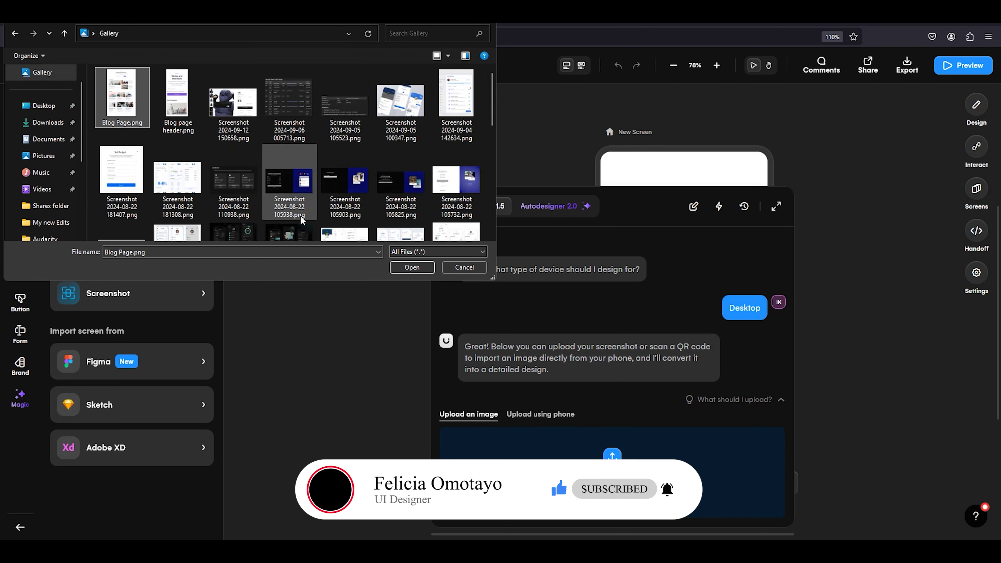
left_click(413, 268)
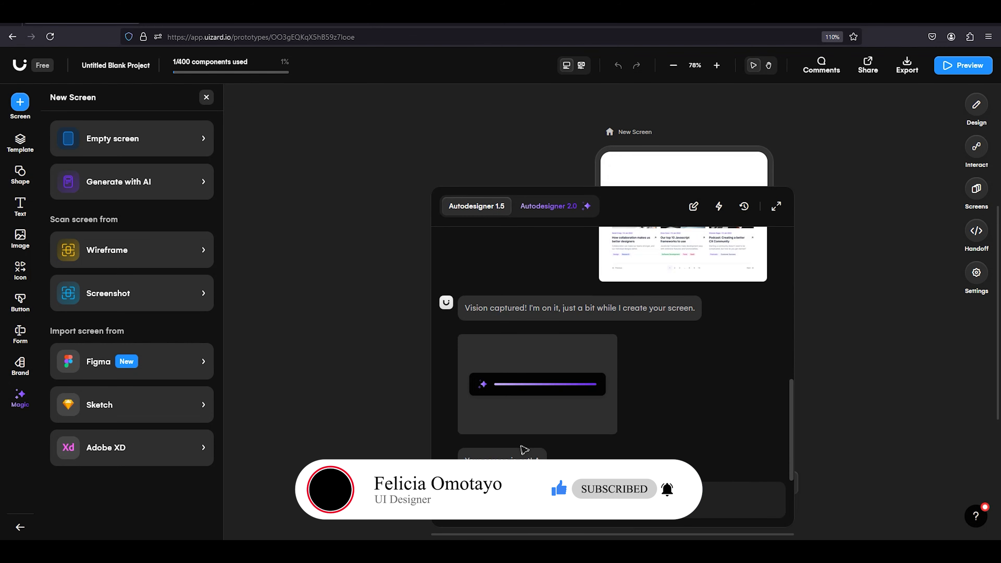
- Place the generated blog screen on the canvas, rate the result as useful and dismiss the feedback prompt
mouse_move(508, 416)
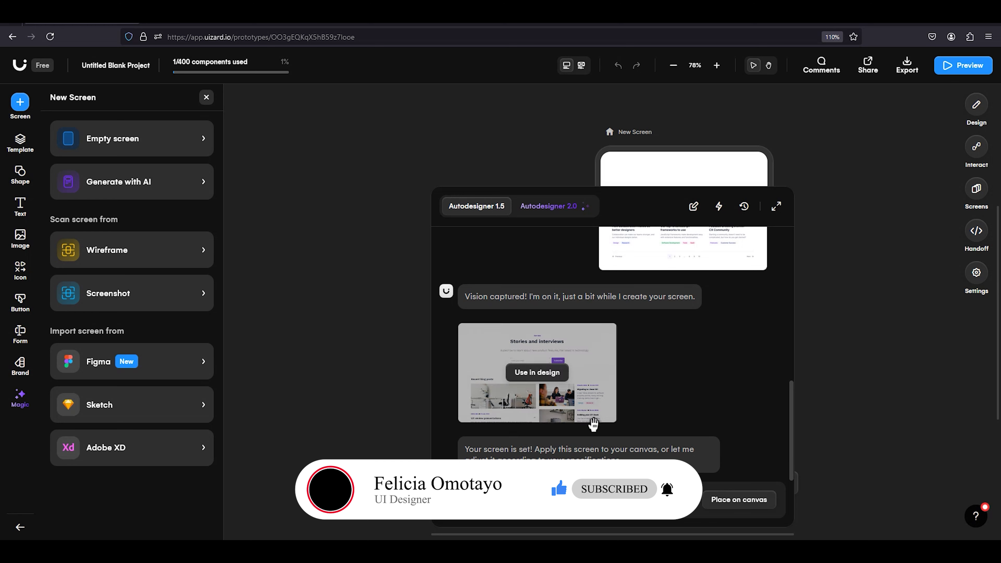
left_click(739, 509)
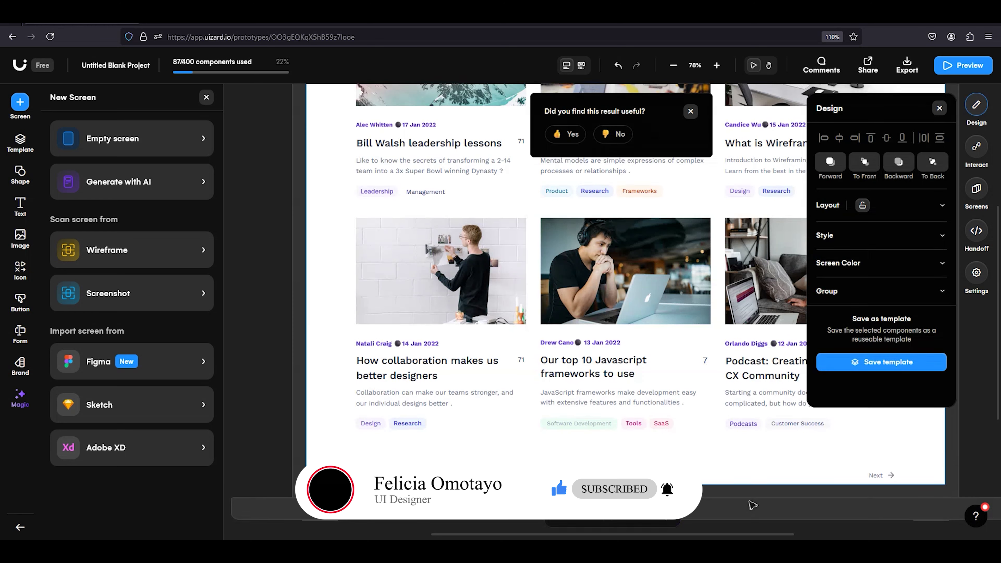
scroll(479, 364, "down", 3)
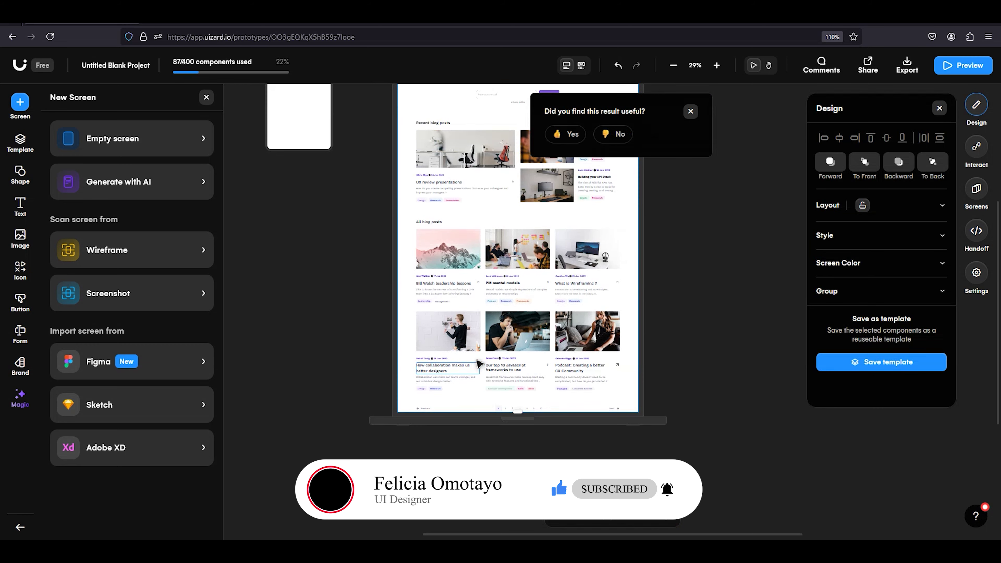
left_click(707, 349)
scroll(679, 306, "up", 2)
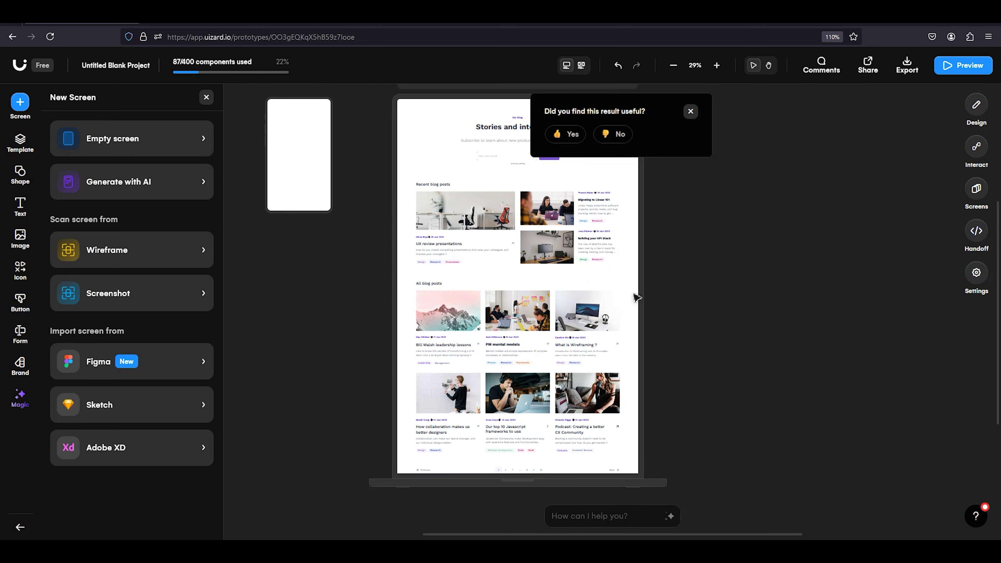
left_click(568, 139)
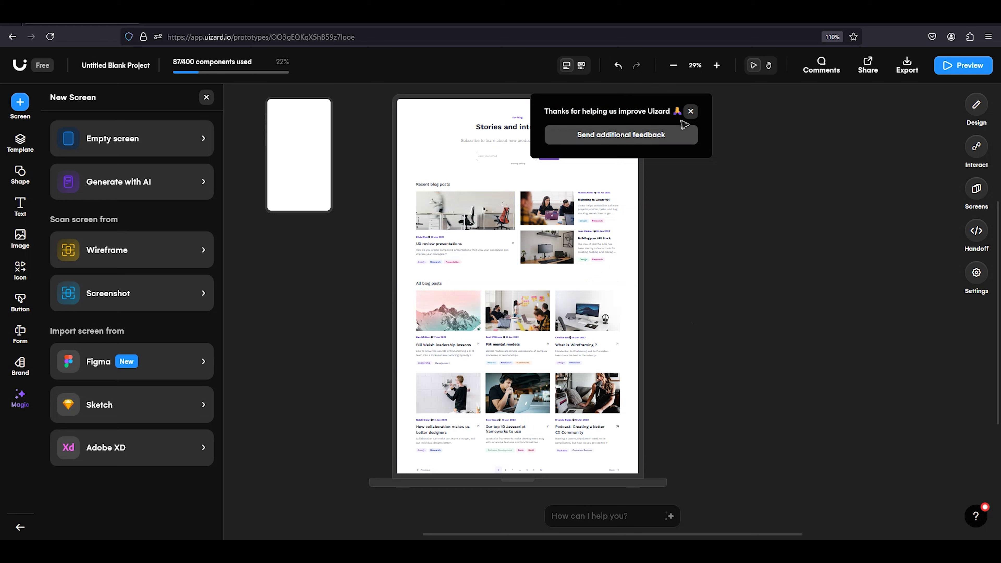
left_click(690, 115)
- Inspect the generated blog screen's heading, description, large office image and Subscribe button as separate editable elements
scroll(410, 181, "up", 5)
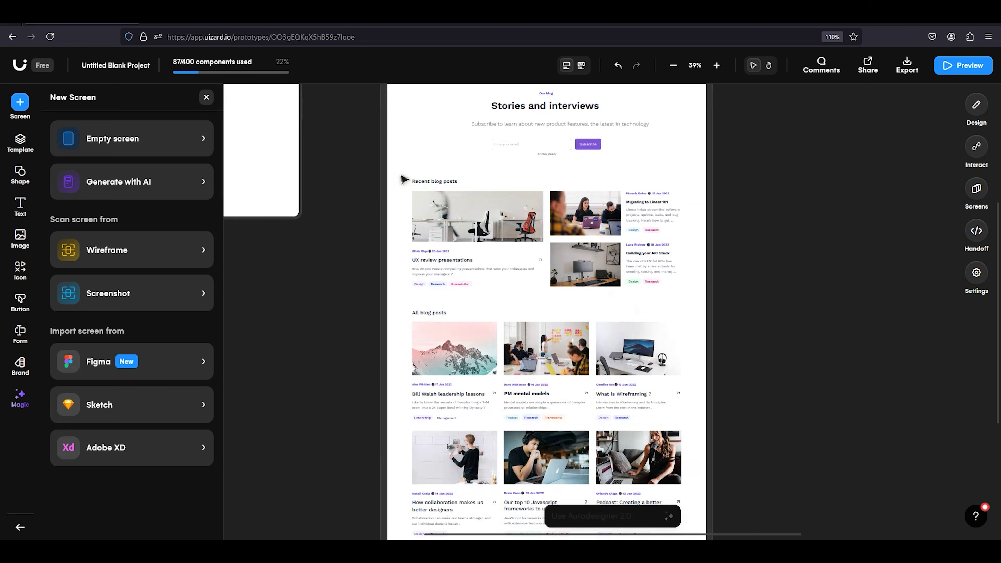
scroll(410, 182, "up", 3)
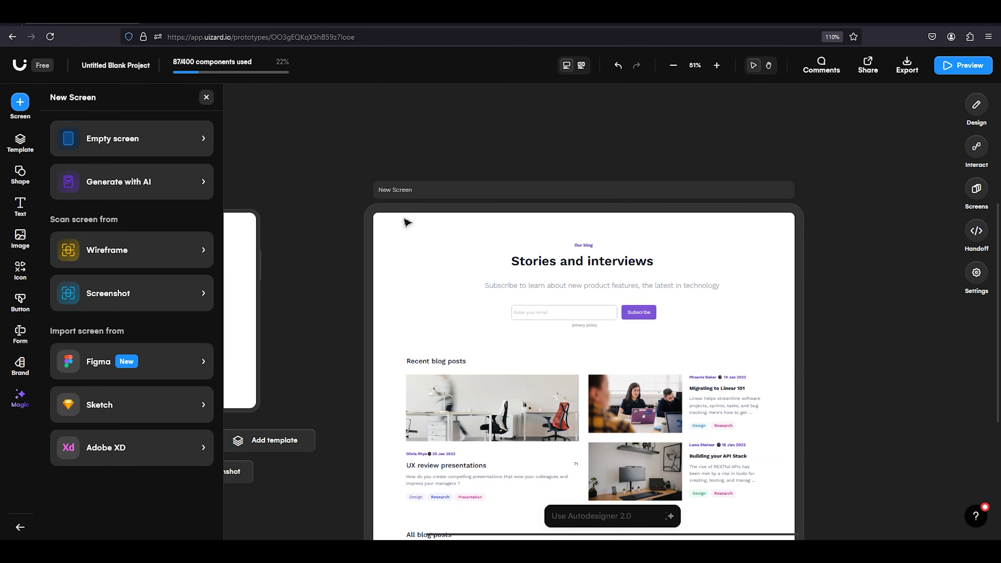
scroll(406, 221, "down", 2)
scroll(664, 152, "up", 1)
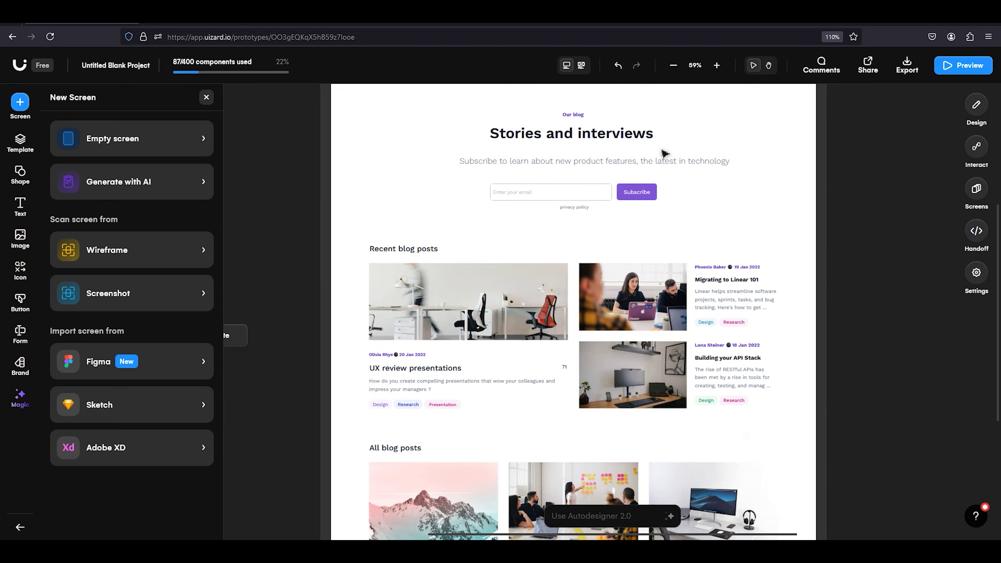
scroll(664, 153, "up", 3)
scroll(665, 154, "down", 3)
left_click(589, 133)
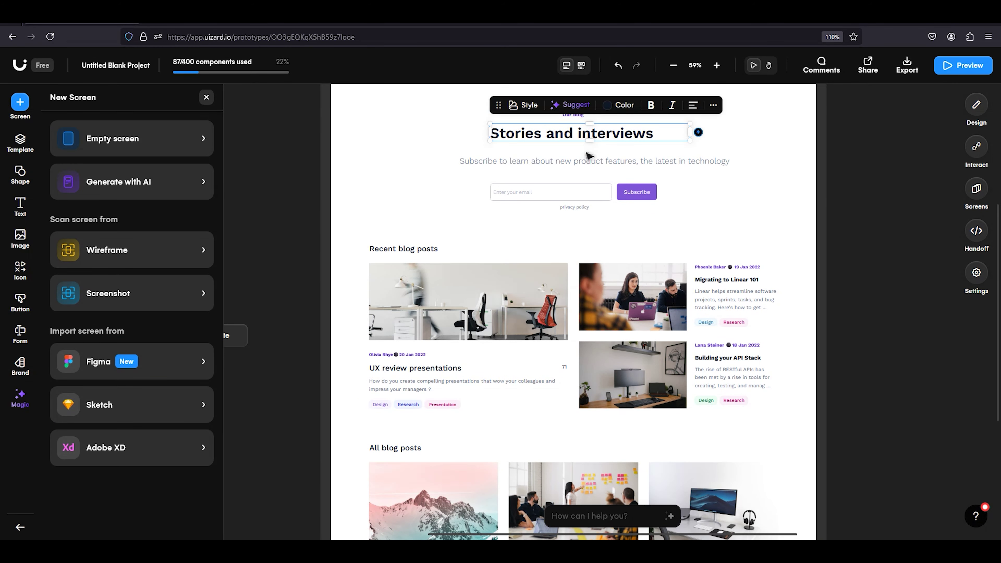
left_click(553, 160)
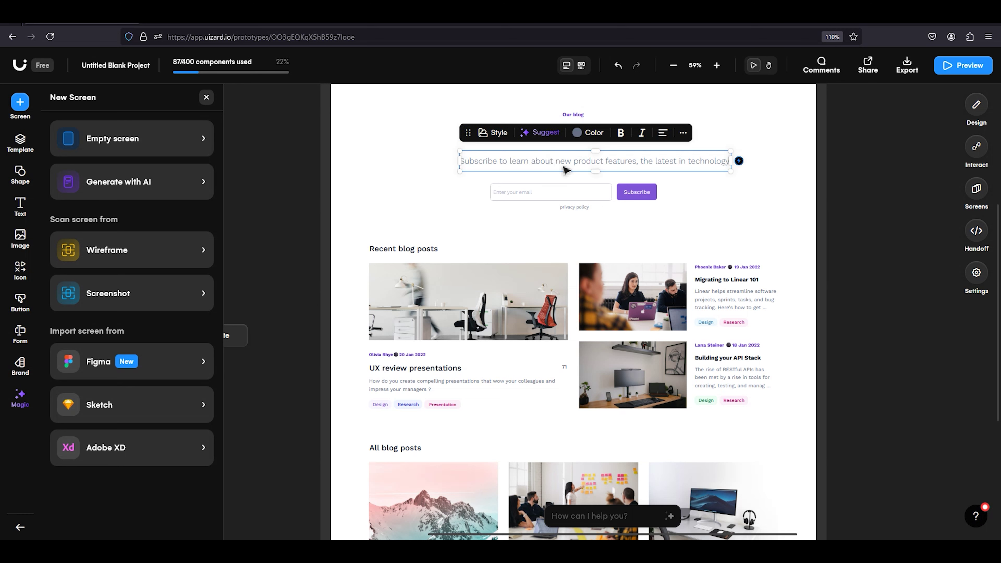
left_click(500, 309)
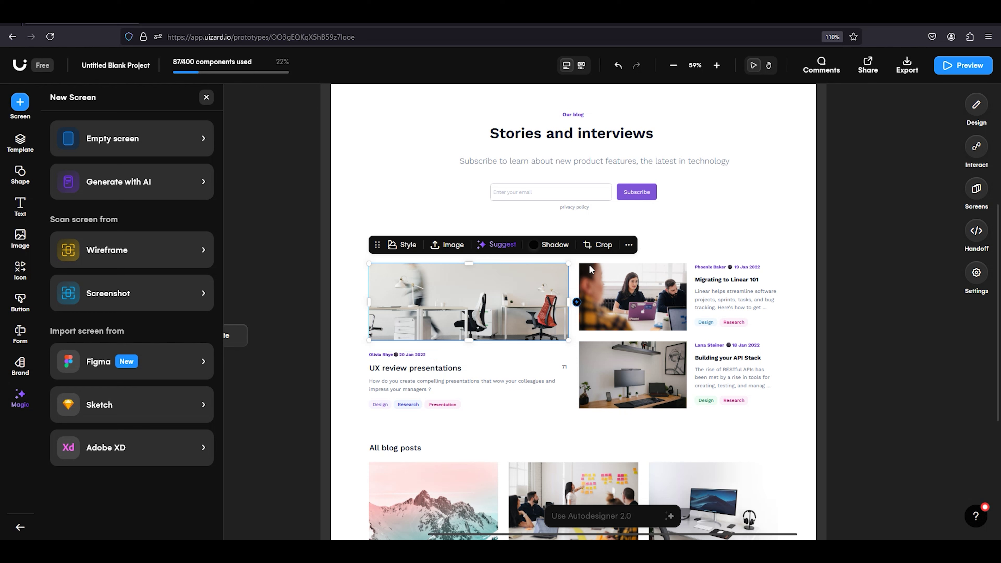
left_click(648, 196)
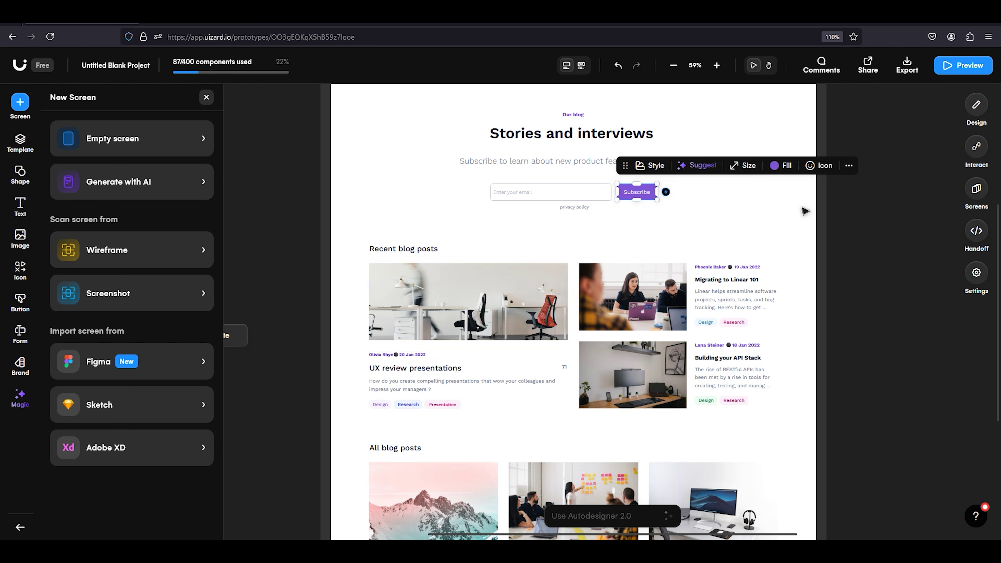
- Show the design properties of the large office image under Recent blog posts
left_click(976, 104)
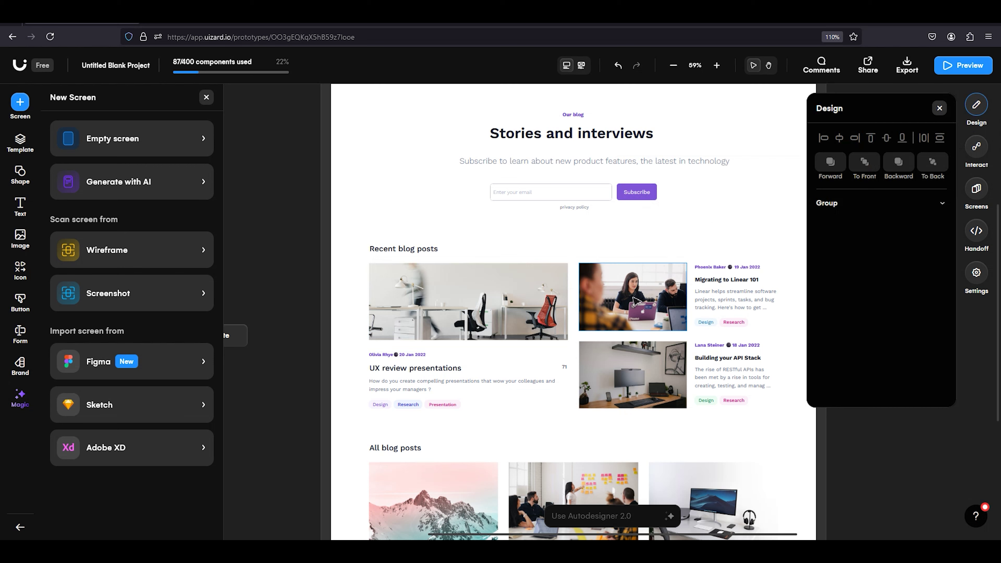
left_click(553, 309)
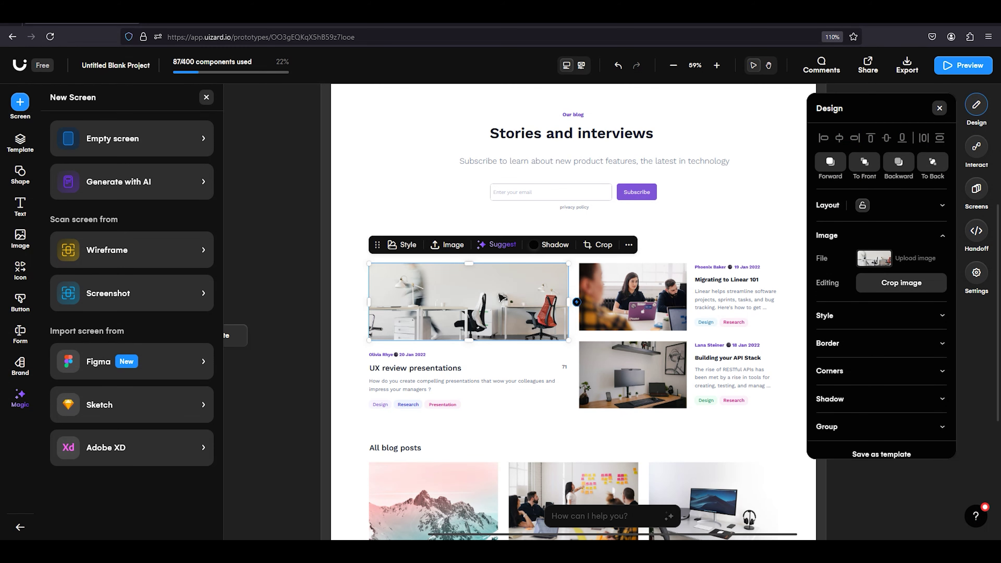
- Look over the generated blog posts and show the design properties of the "Stories and interviews" heading
scroll(461, 280, "down", 3)
scroll(461, 280, "down", 3)
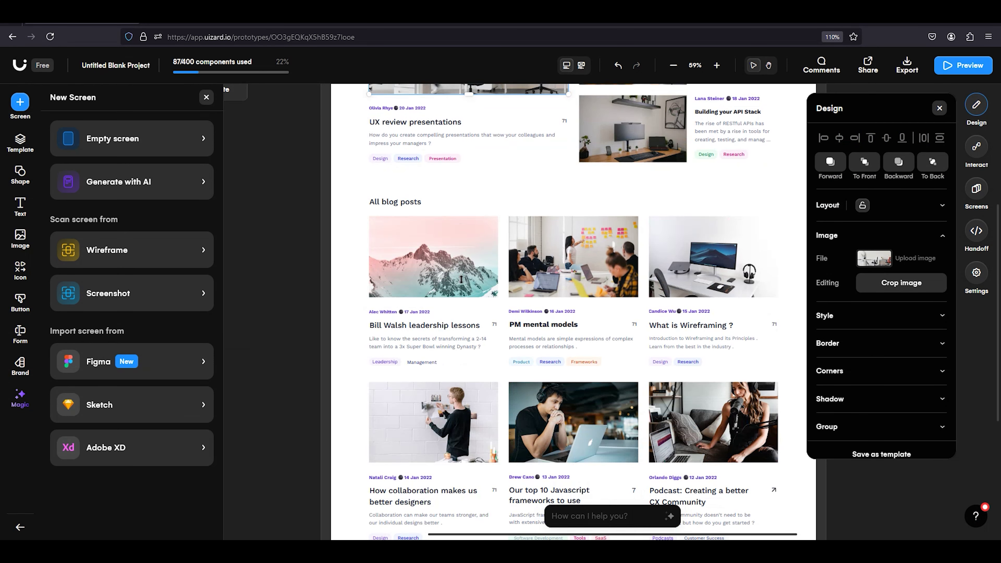
scroll(461, 279, "down", 2)
scroll(493, 256, "up", 8)
left_click(521, 234)
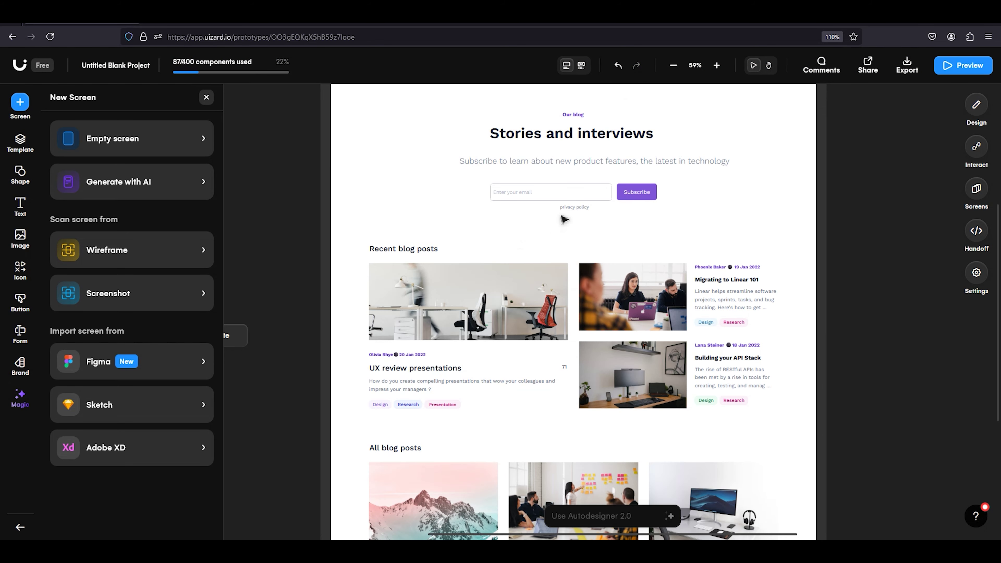
left_click(577, 138)
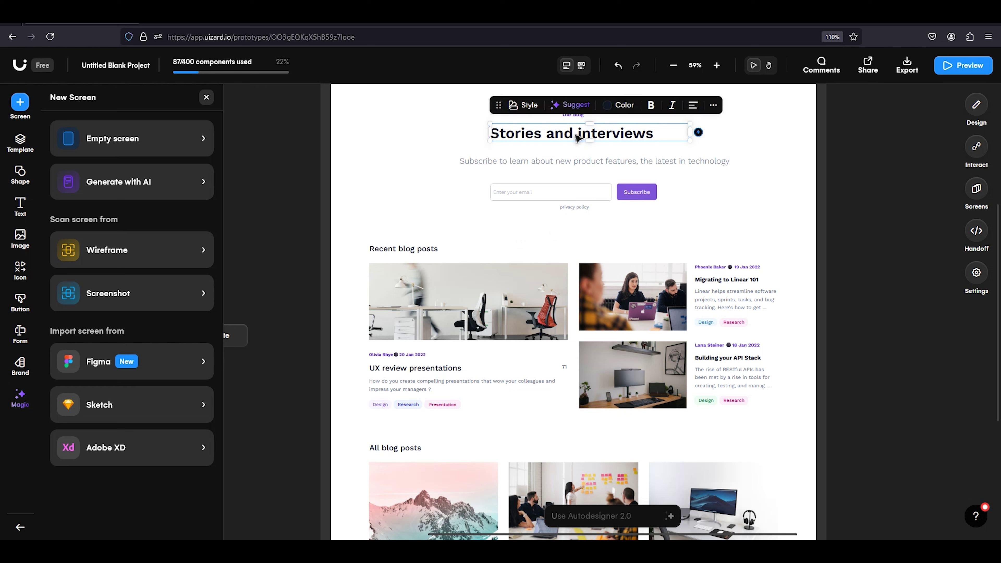
left_click(978, 110)
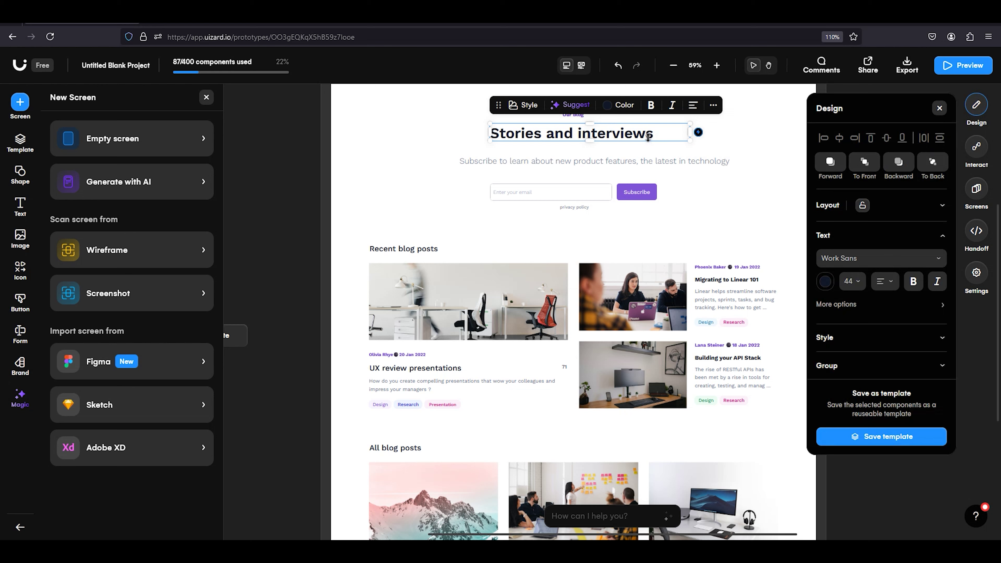
- View the replacement picture library for the large office image under Recent blog posts and close it without choosing a picture
left_click(535, 303)
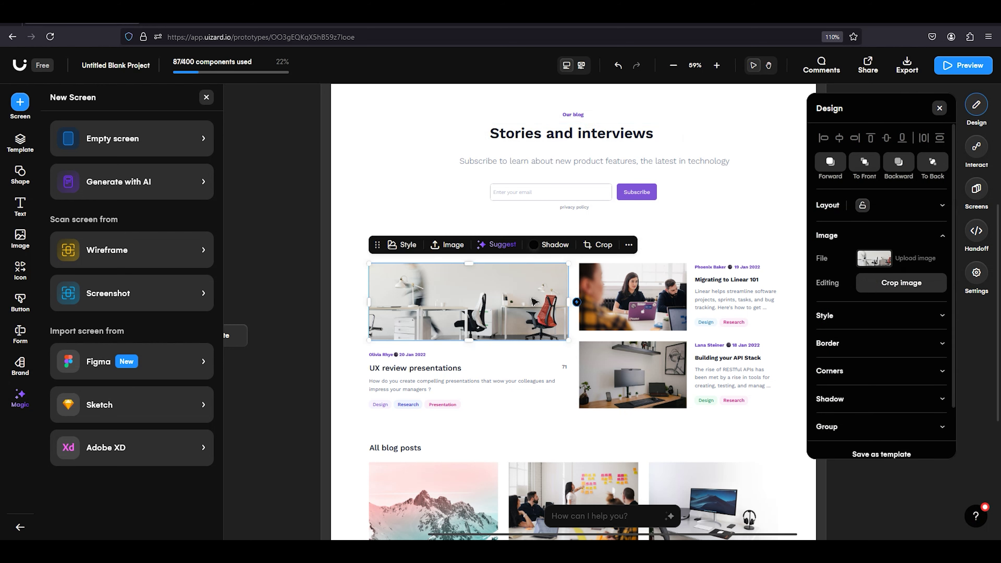
left_click(873, 259)
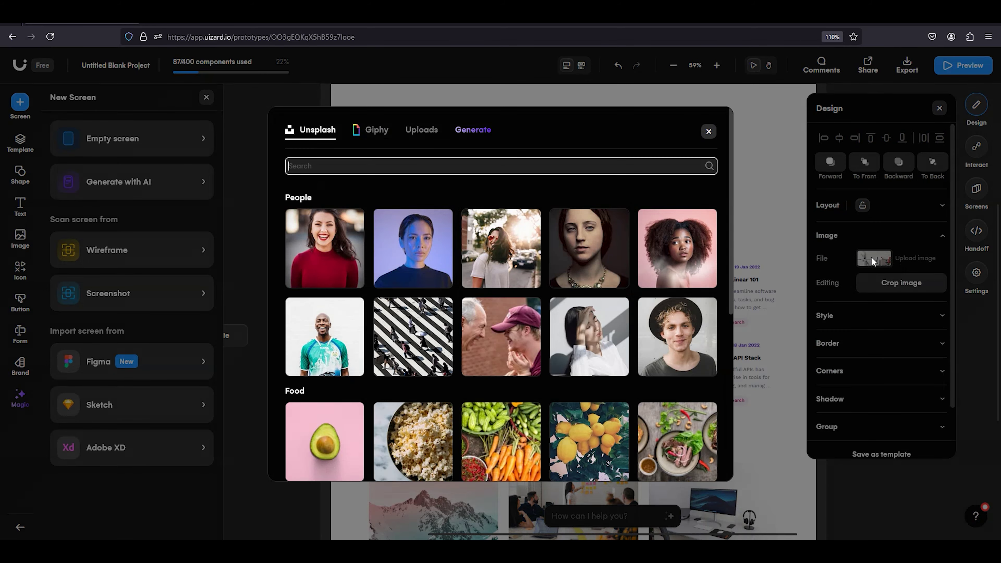
left_click(708, 132)
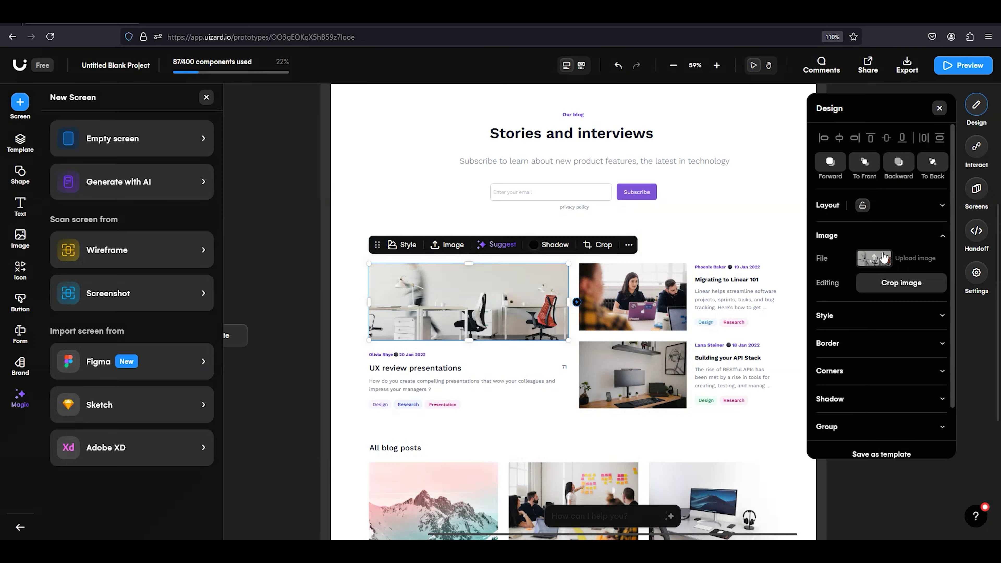
left_click(899, 291)
- Select the "Stories and interviews" heading text and examine its opacity setting, additional text options and available font weights
double_click(619, 139)
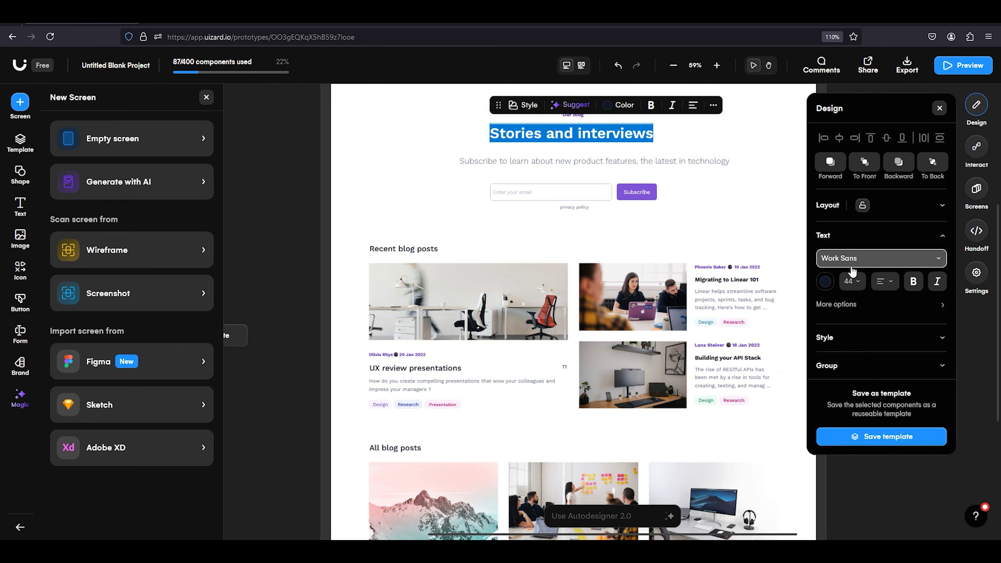
left_click(942, 338)
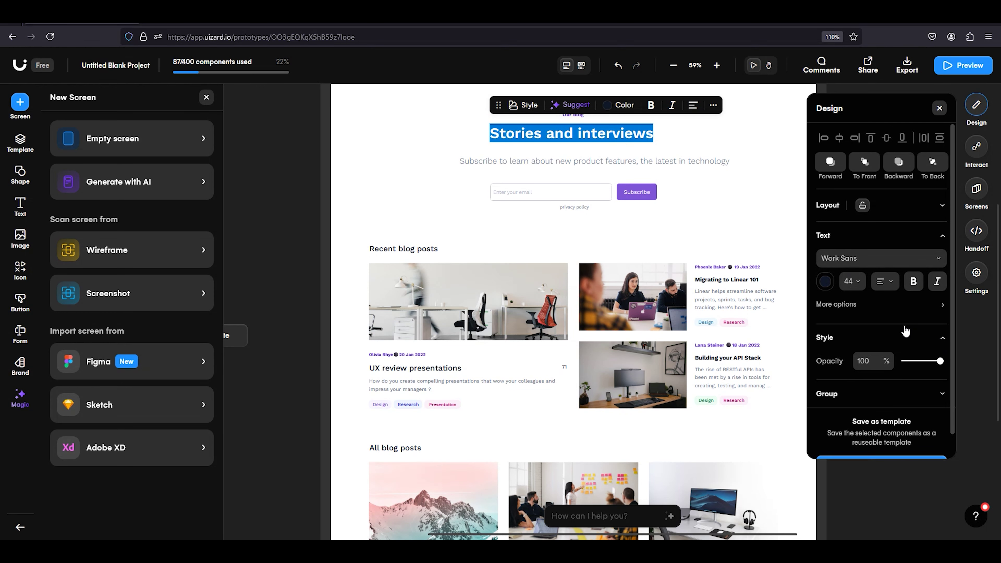
scroll(905, 331, "down", 1)
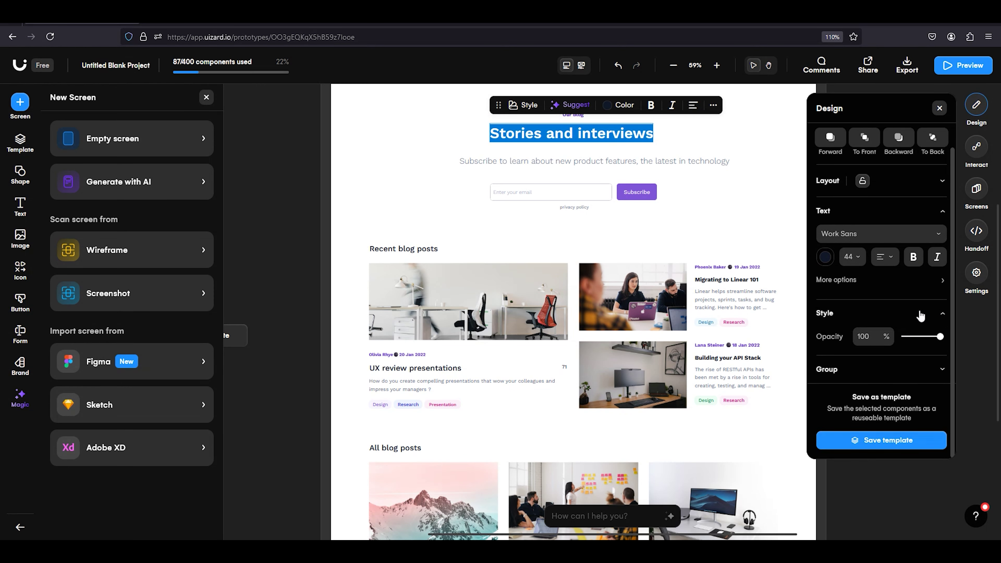
left_click(942, 318)
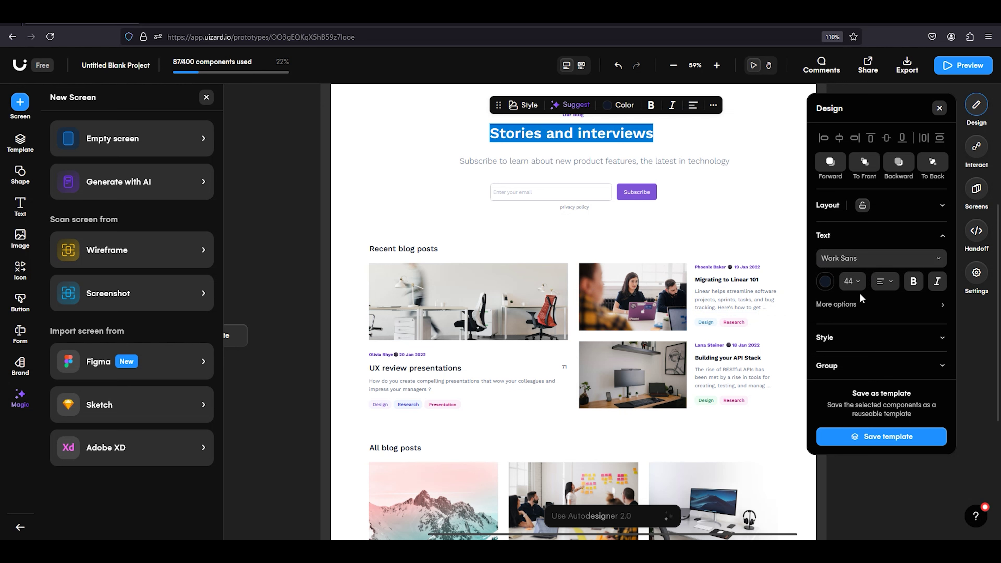
left_click(942, 306)
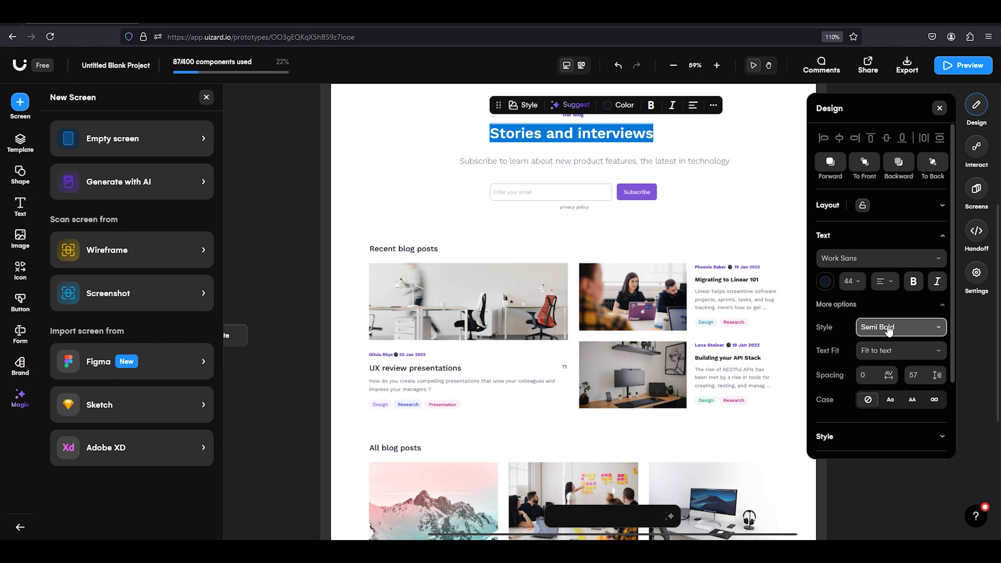
left_click(940, 330)
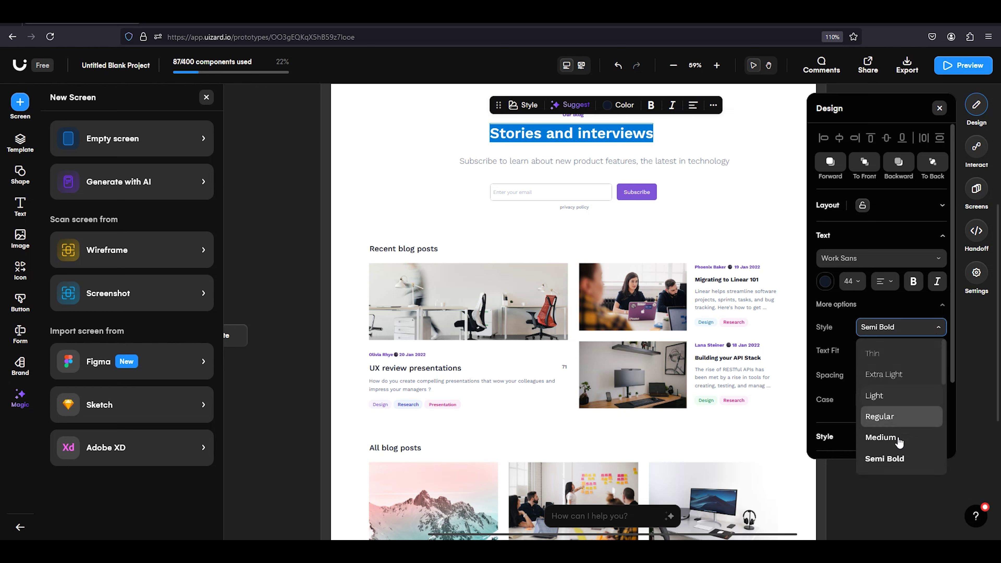
left_click(939, 326)
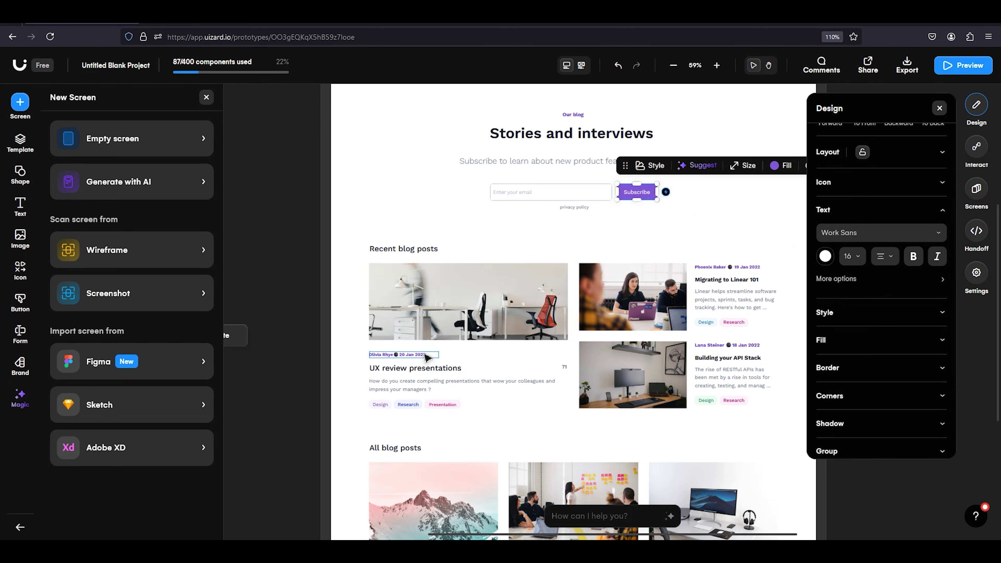
- Check the text properties of the author and date line above "UX review presentations" and review the remaining blog posts
left_click(426, 356)
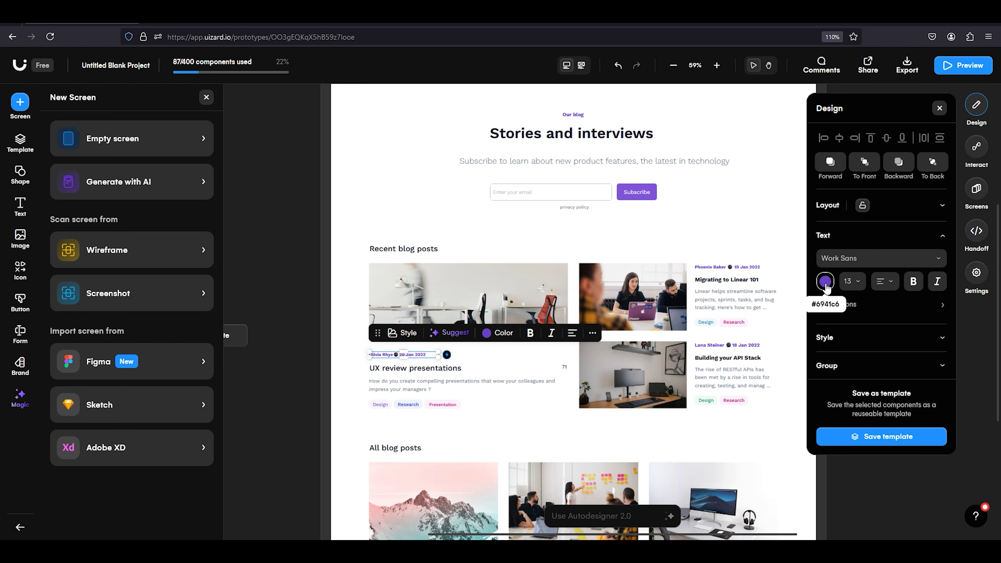
scroll(582, 313, "down", 5)
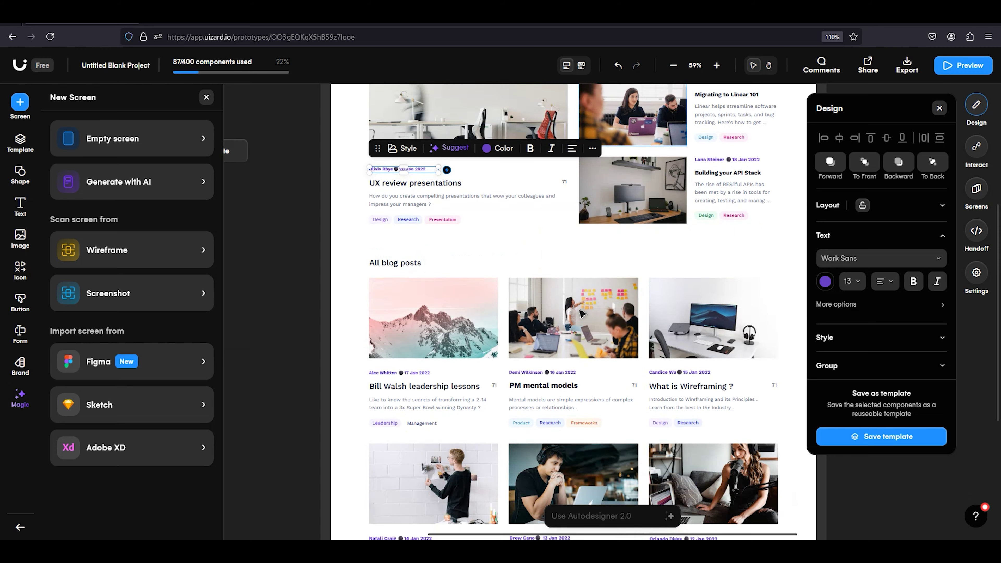
scroll(582, 314, "down", 7)
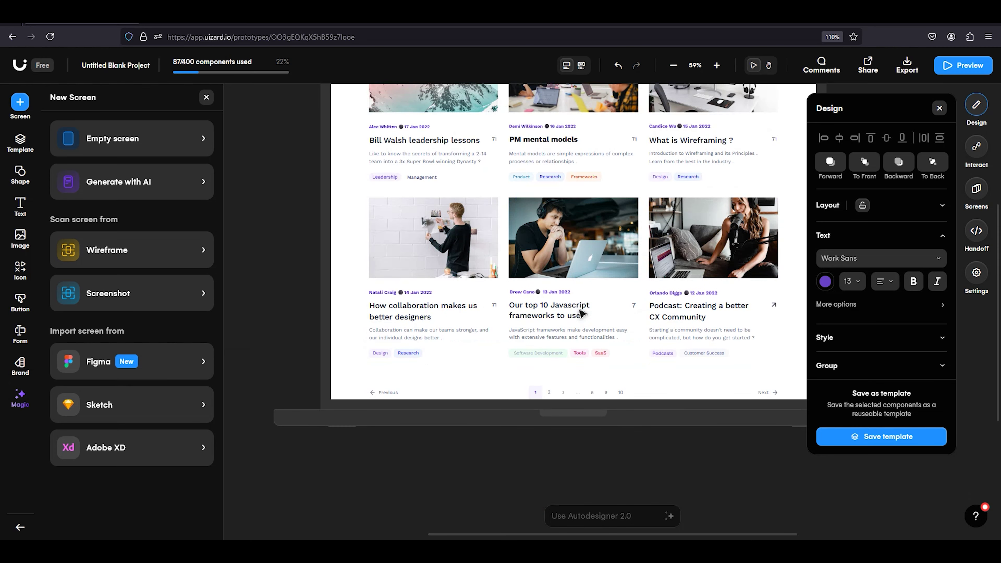
scroll(582, 313, "up", 7)
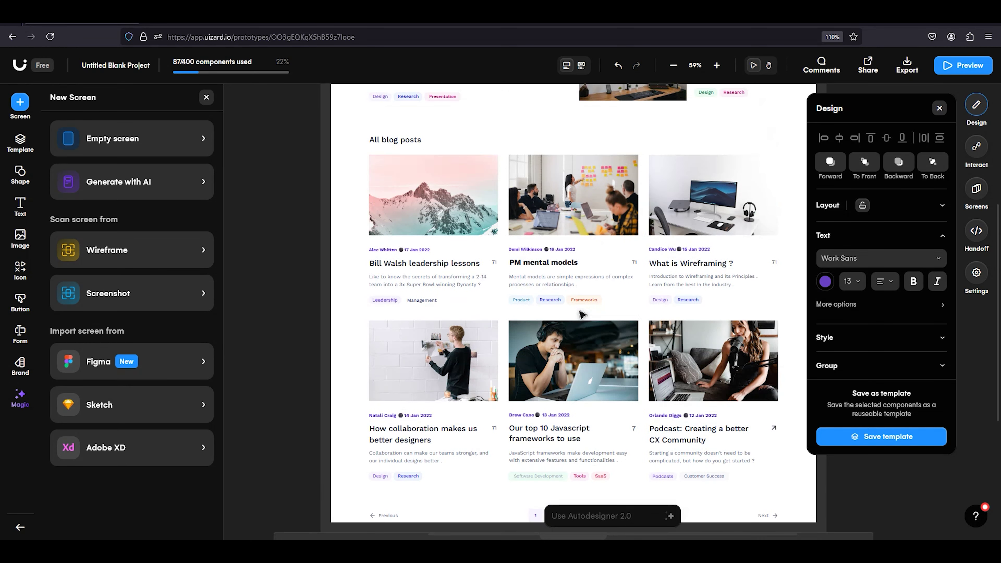
scroll(582, 313, "up", 5)
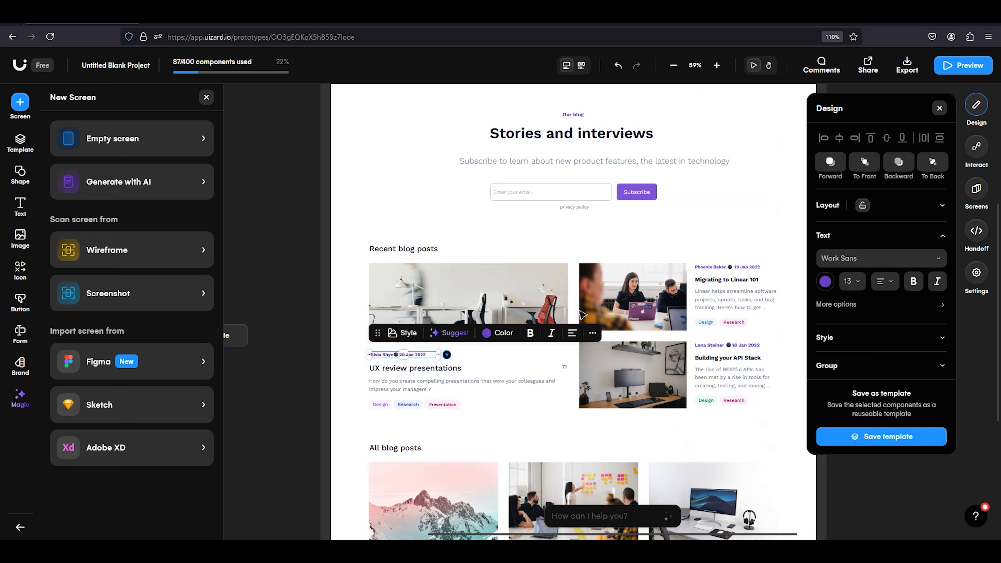
- Inspect the "Migrating to Linear 101" title and its description as separate text elements
scroll(582, 314, "up", 2)
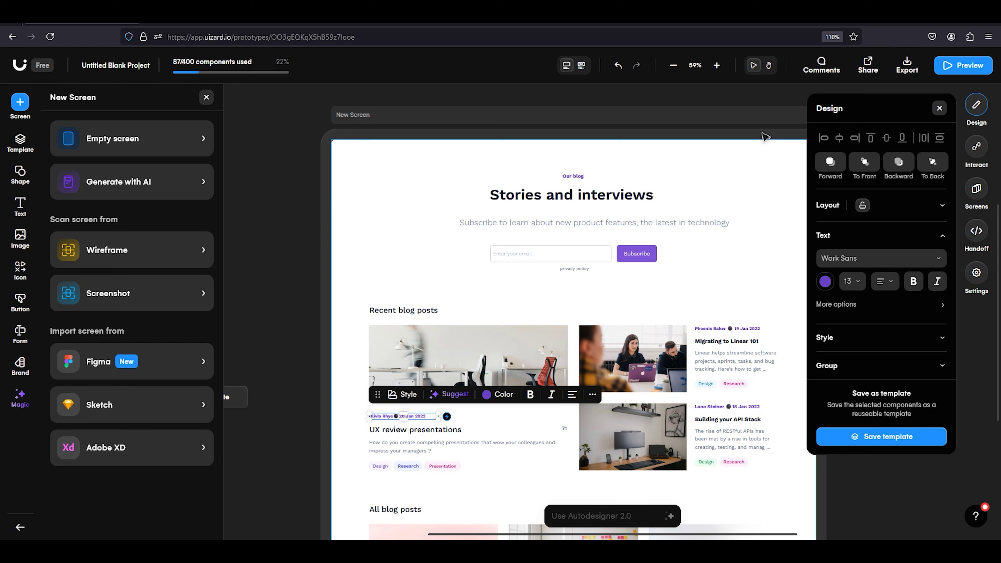
left_click(722, 342)
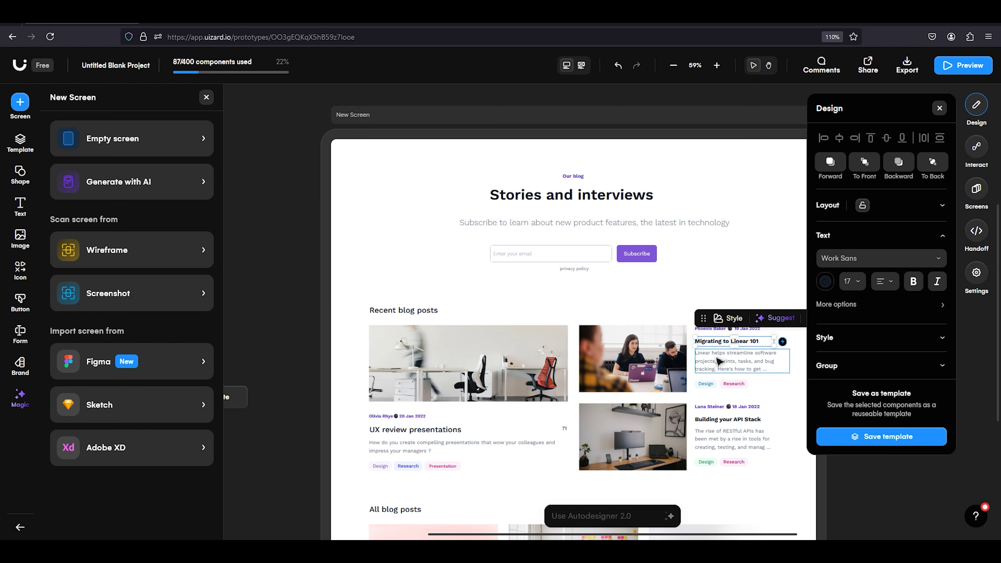
left_click(718, 360)
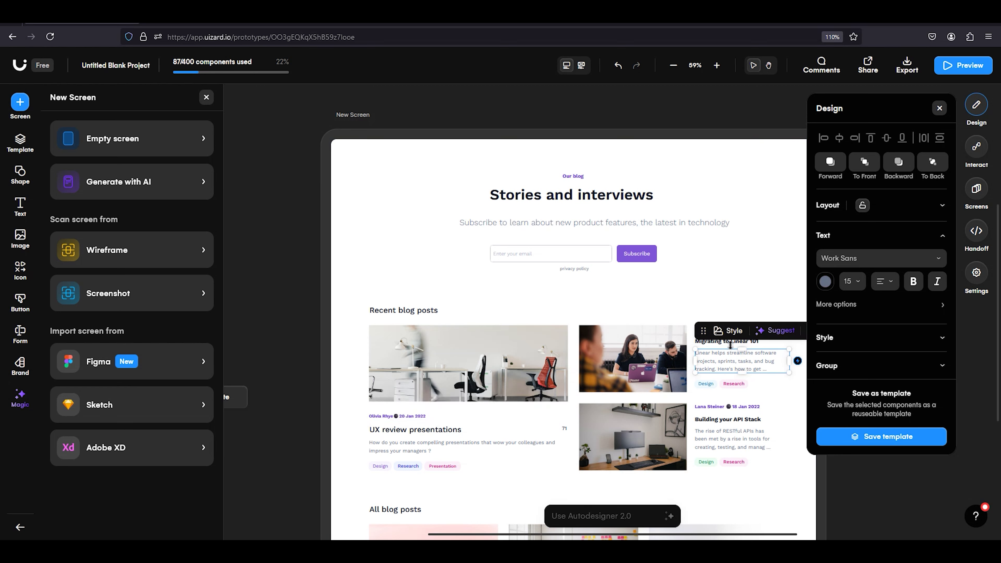
- Replace the large office image under Recent blog posts with the Unsplash People photo of a long-haired woman wearing sunglasses
left_click(514, 369)
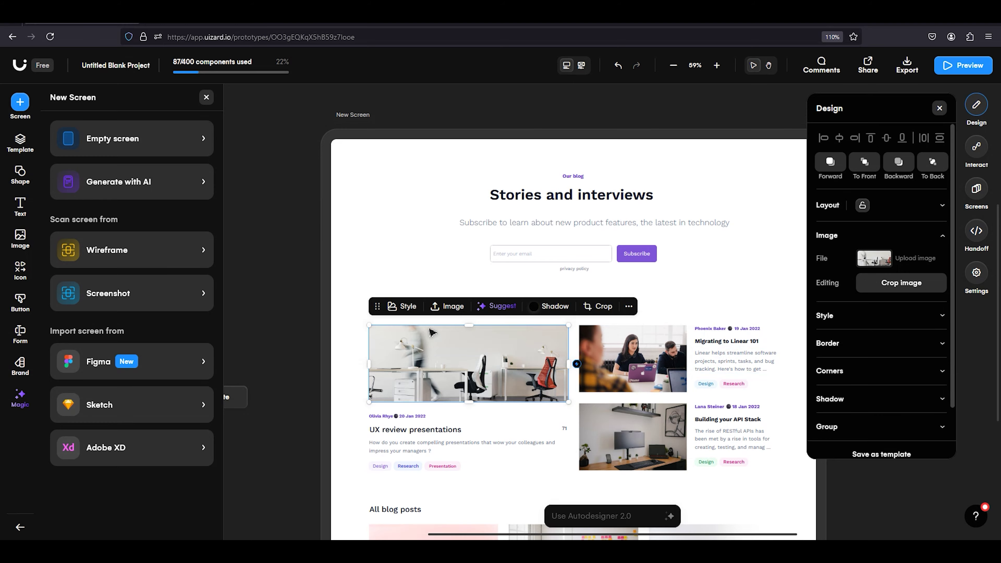
left_click(436, 306)
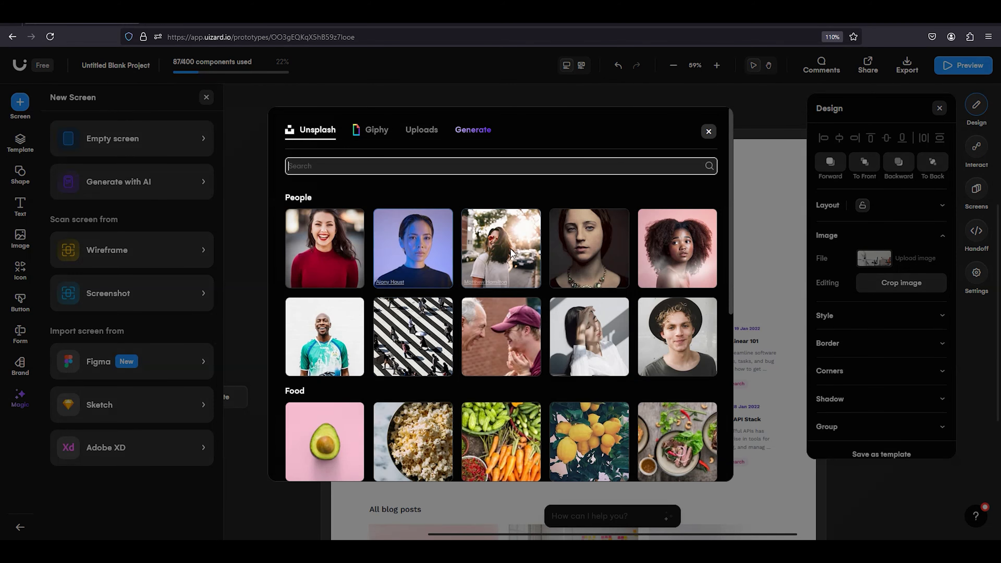
left_click(499, 255)
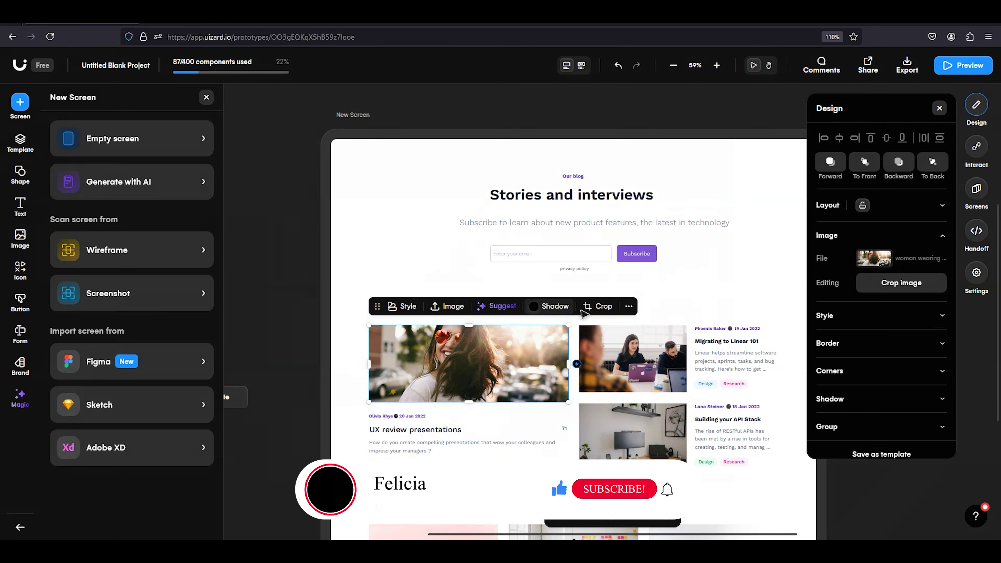